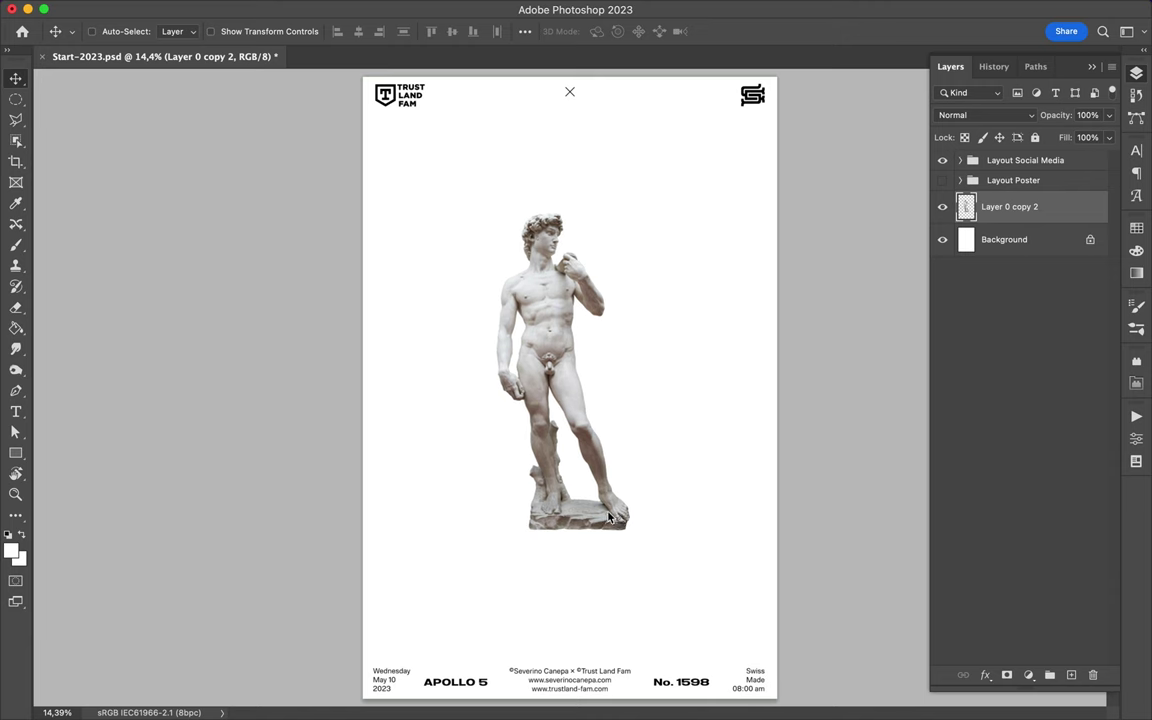
Give the black rectangle a Bevel & Emboss at maximum depth with a dark grey shadow
{"action": "double_click", "coordinate": [1050, 206]}
{"action": "left_click", "coordinate": [587, 186]}
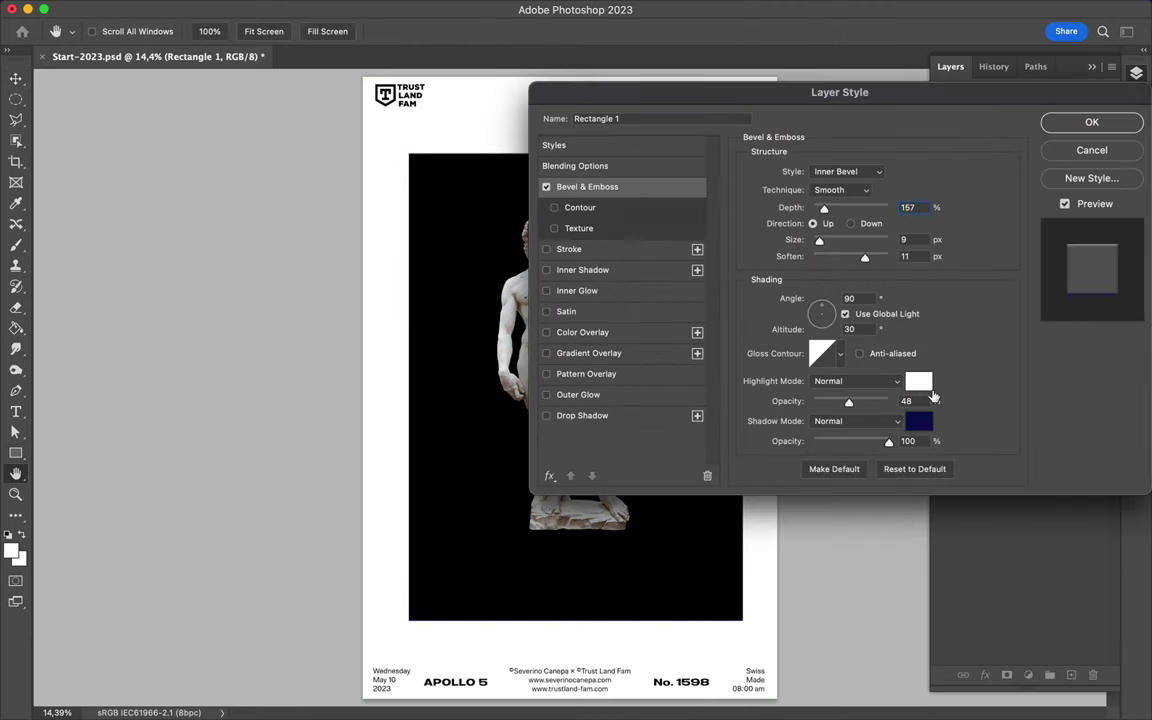
{"action": "left_click_drag", "start_coordinate": [884, 210], "coordinate": [905, 208]}
{"action": "left_click", "coordinate": [855, 421]}
{"action": "left_click", "coordinate": [918, 421]}
{"action": "left_click", "coordinate": [867, 69]}
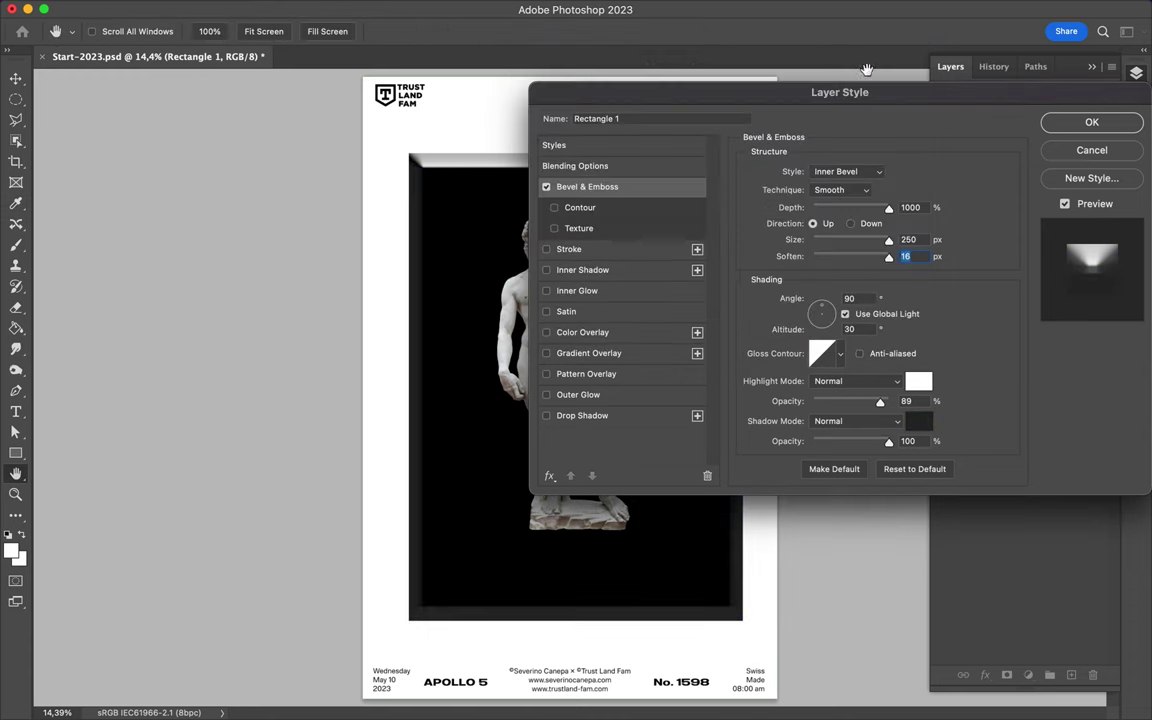
Add a light grey Satin effect and apply the layer style
{"action": "left_click", "coordinate": [566, 311]}
{"action": "left_click", "coordinate": [905, 174]}
{"action": "left_click", "coordinate": [1080, 72]}
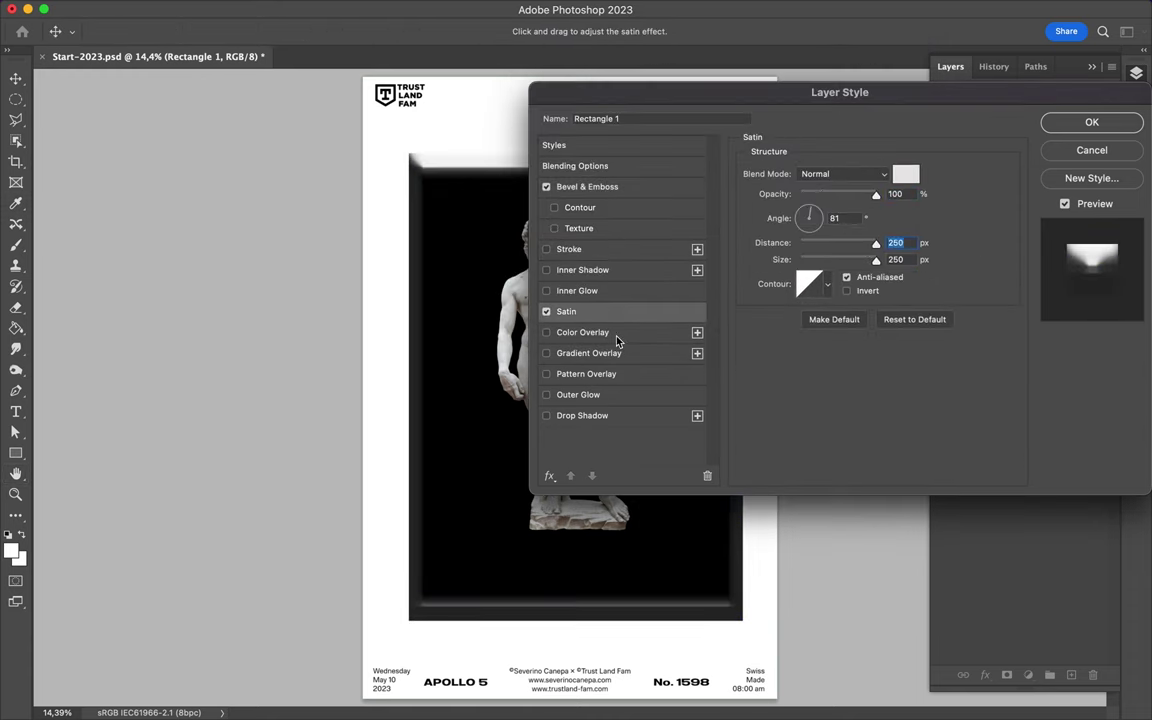
{"action": "key", "text": "Return"}
{"action": "right_click", "coordinate": [1052, 242]}
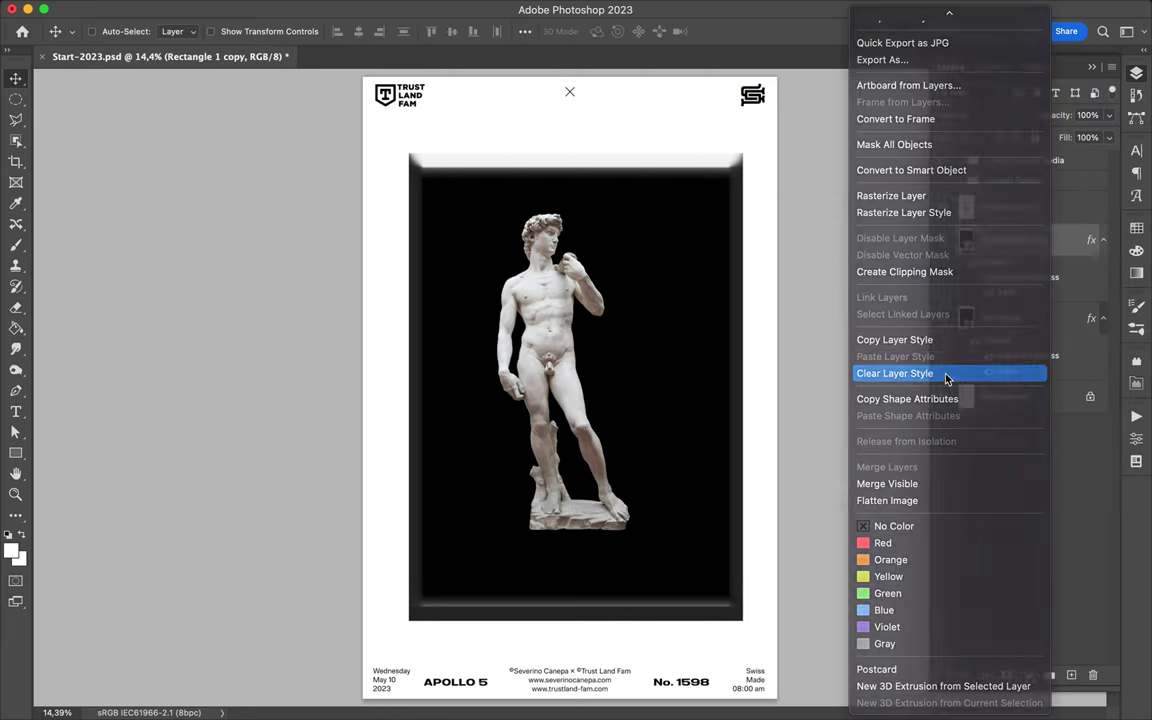
Clear the copy's layer style, then fade Rectangle 1's fill and set it to Difference
{"action": "left_click", "coordinate": [943, 378]}
{"action": "left_click", "coordinate": [985, 115]}
{"action": "left_click_drag", "start_coordinate": [1108, 137], "coordinate": [1065, 160]}
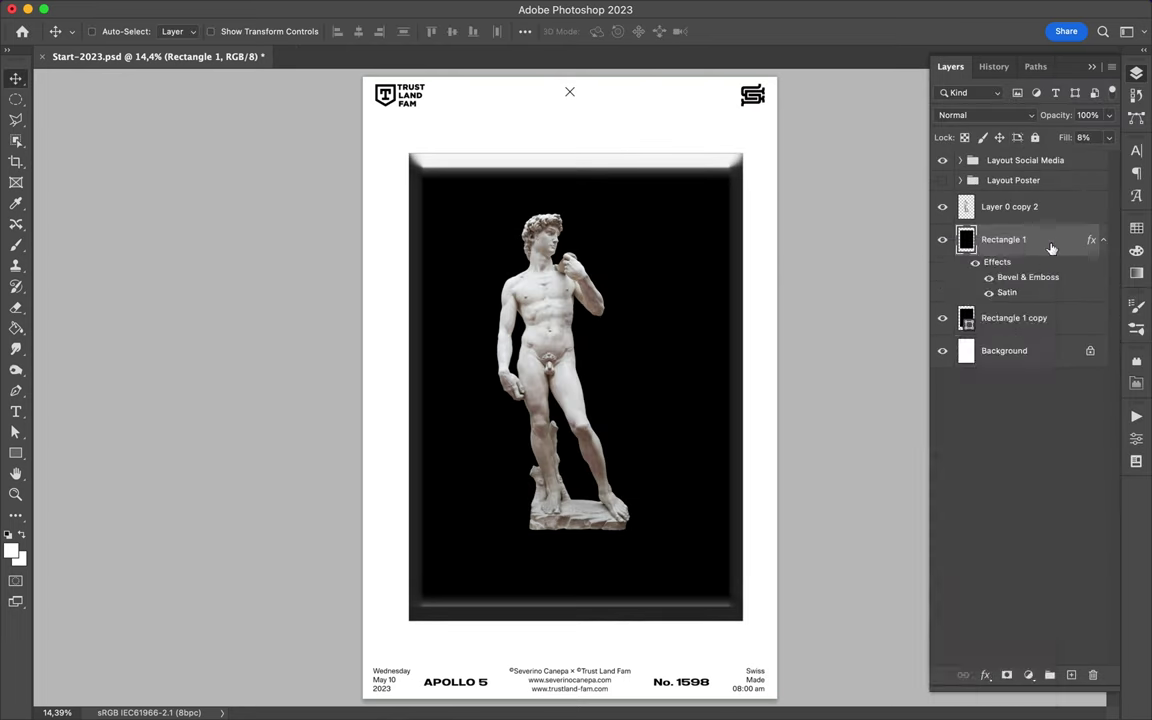
{"action": "left_click", "coordinate": [1103, 239]}
{"action": "left_click", "coordinate": [985, 115]}
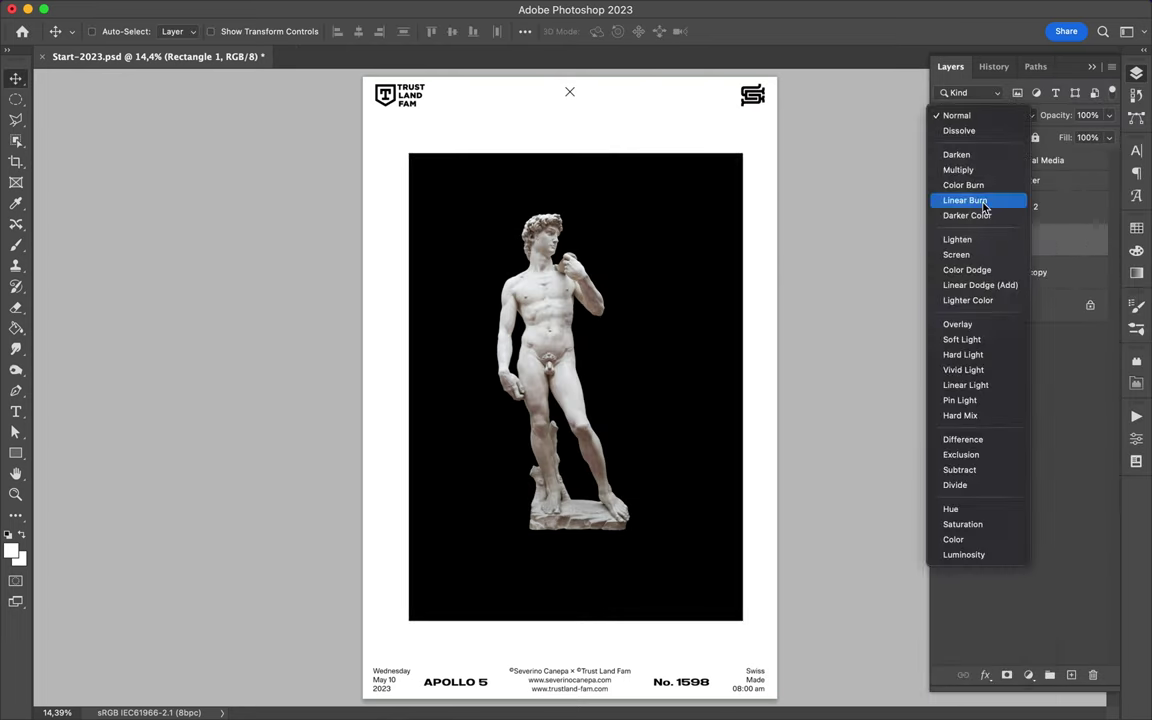
{"action": "left_click", "coordinate": [977, 439]}
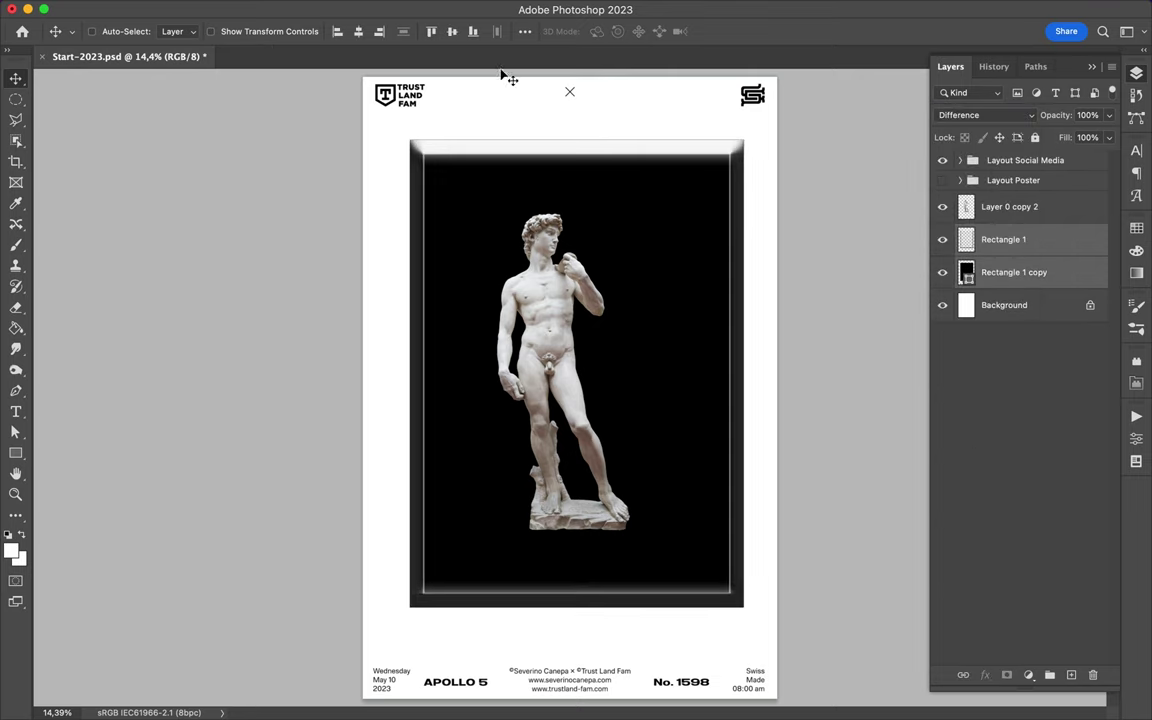
Delete the bevelled Rectangle 1 and move the statue right and down
{"action": "key", "text": "Delete"}
{"action": "left_click", "coordinate": [1009, 206]}
{"action": "left_click_drag", "start_coordinate": [548, 325], "coordinate": [620, 350]}
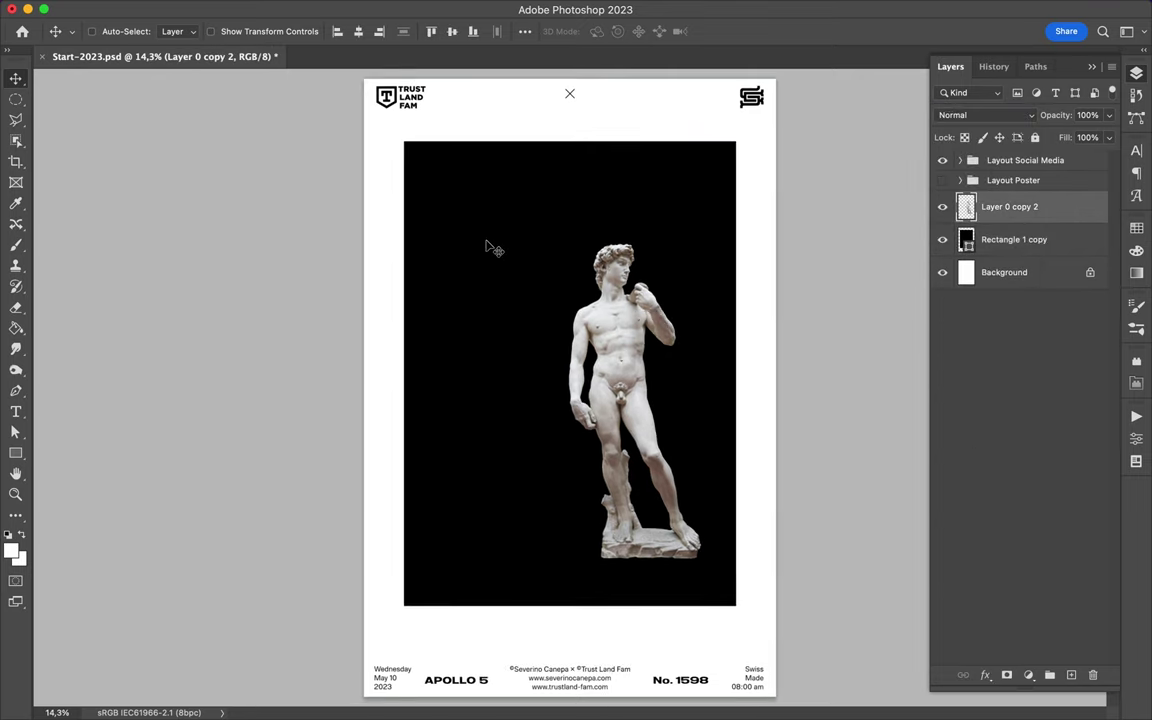
Alt-drag a copy of the statue, then delete the extra copy
{"action": "mouse_move", "coordinate": [463, 215]}
{"action": "left_mouse_down"}
{"action": "mouse_move", "coordinate": [386, 191]}
{"action": "mouse_move", "coordinate": [441, 187]}
{"action": "left_mouse_up"}
{"action": "key", "text": "ctrl+bracketleft"}
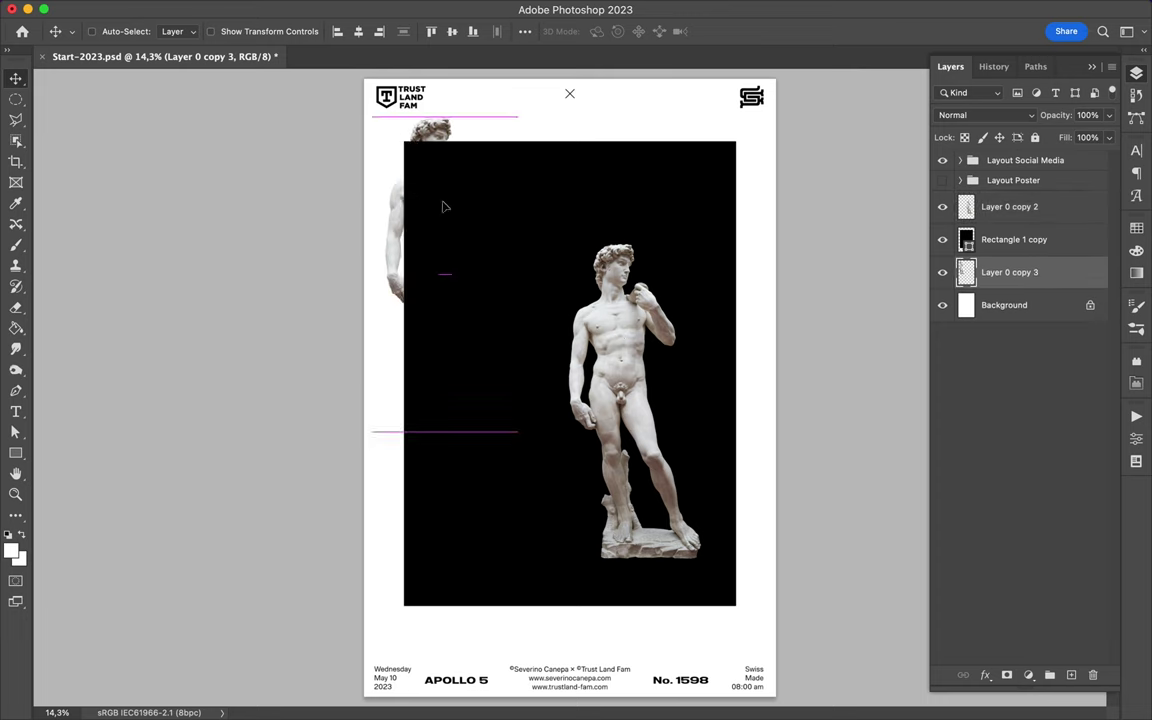
{"action": "key", "text": "Delete"}
Clip a grey rectangle into a top-left corner triangle and draw a tall left bar
{"action": "left_click_drag", "start_coordinate": [381, 128], "coordinate": [509, 282]}
{"action": "left_click", "coordinate": [10, 550]}
{"action": "left_click", "coordinate": [869, 69]}
{"action": "key", "text": "v"}
{"action": "left_click_drag", "start_coordinate": [1010, 272], "coordinate": [1018, 240]}
{"action": "key", "text": "ctrl+alt+g"}
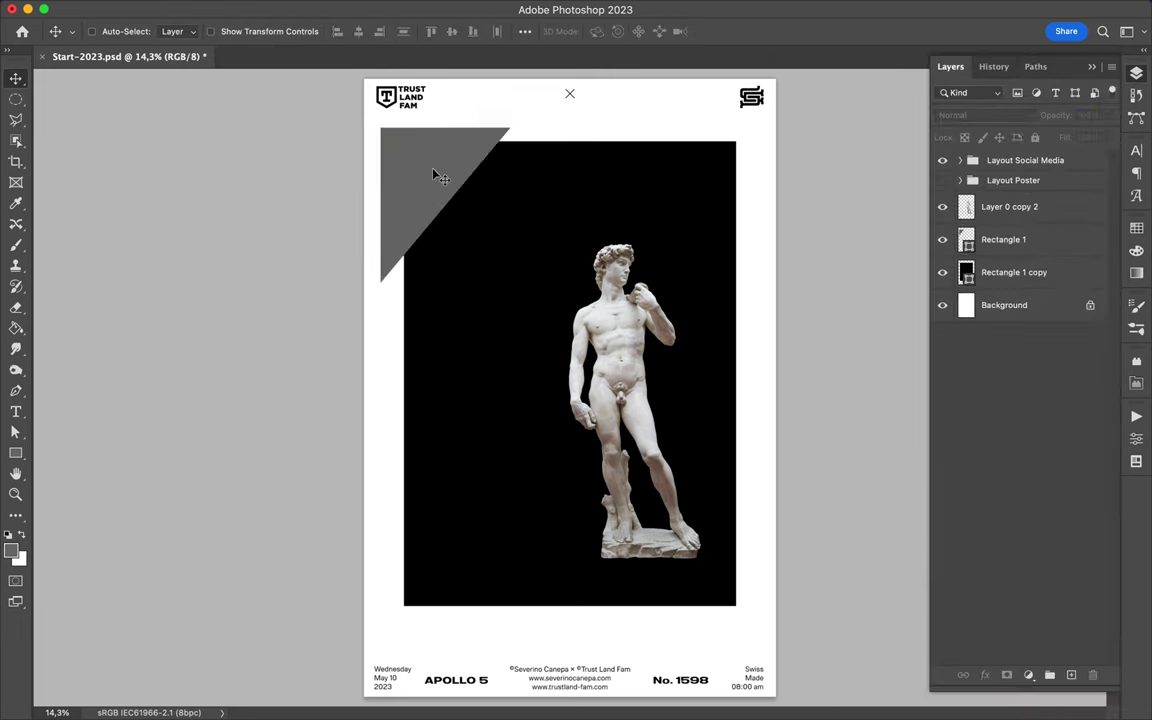
{"action": "left_click_drag", "start_coordinate": [432, 176], "coordinate": [437, 187]}
{"action": "key", "text": "u"}
{"action": "left_click_drag", "start_coordinate": [392, 128], "coordinate": [450, 408]}
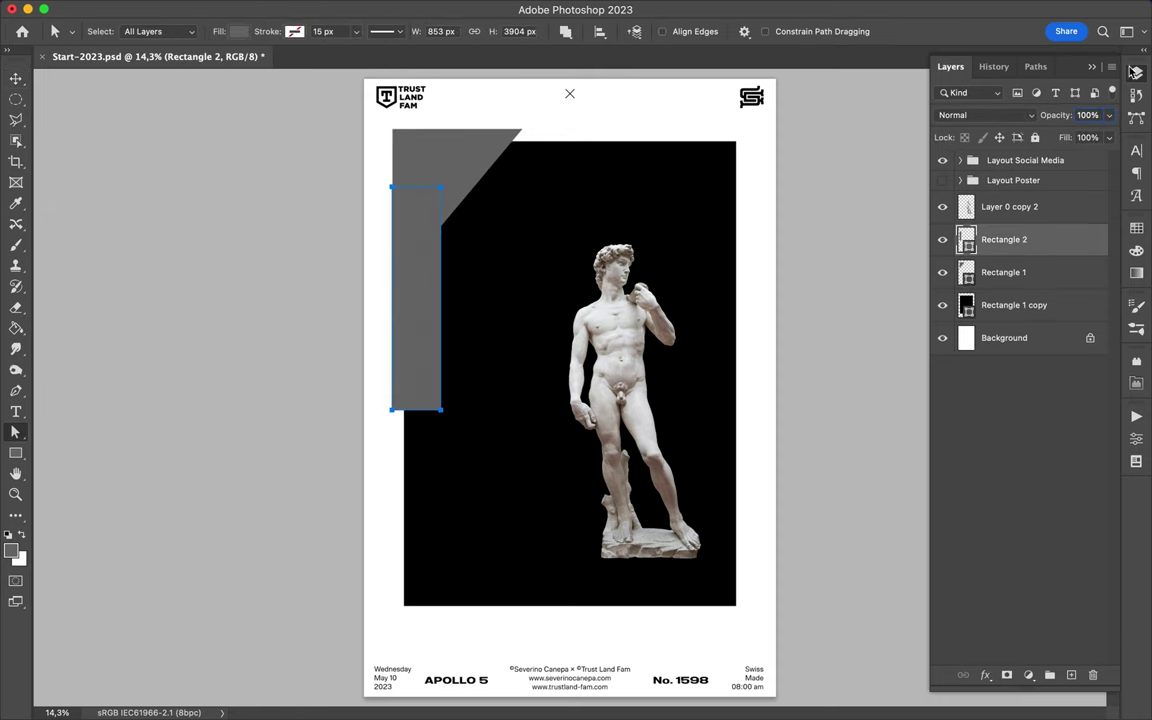
Move the tall bar below the black panel and fill it blue
{"action": "left_click_drag", "start_coordinate": [1003, 239], "coordinate": [1003, 305]}
{"action": "left_click", "coordinate": [220, 31]}
{"action": "left_click", "coordinate": [338, 63]}
{"action": "key", "text": "Return"}
Duplicate the blue bar and rotate the copy 90° onto the panel's top edge
{"action": "key", "text": "v"}
{"action": "left_click_drag", "start_coordinate": [398, 300], "coordinate": [620, 112], "text": "alt"}
{"action": "key", "text": "ctrl+t"}
{"action": "left_click_drag", "start_coordinate": [660, 150], "coordinate": [746, 237]}
{"action": "left_click_drag", "start_coordinate": [625, 206], "coordinate": [648, 167]}
Slant the right end of the top band with Direct Selection
{"action": "scroll", "coordinate": [463, 108], "scroll_direction": "up", "scroll_amount": 5}
{"action": "scroll", "coordinate": [324, 414], "scroll_direction": "up", "scroll_amount": 3}
{"action": "left_click", "coordinate": [324, 414], "text": "ctrl"}
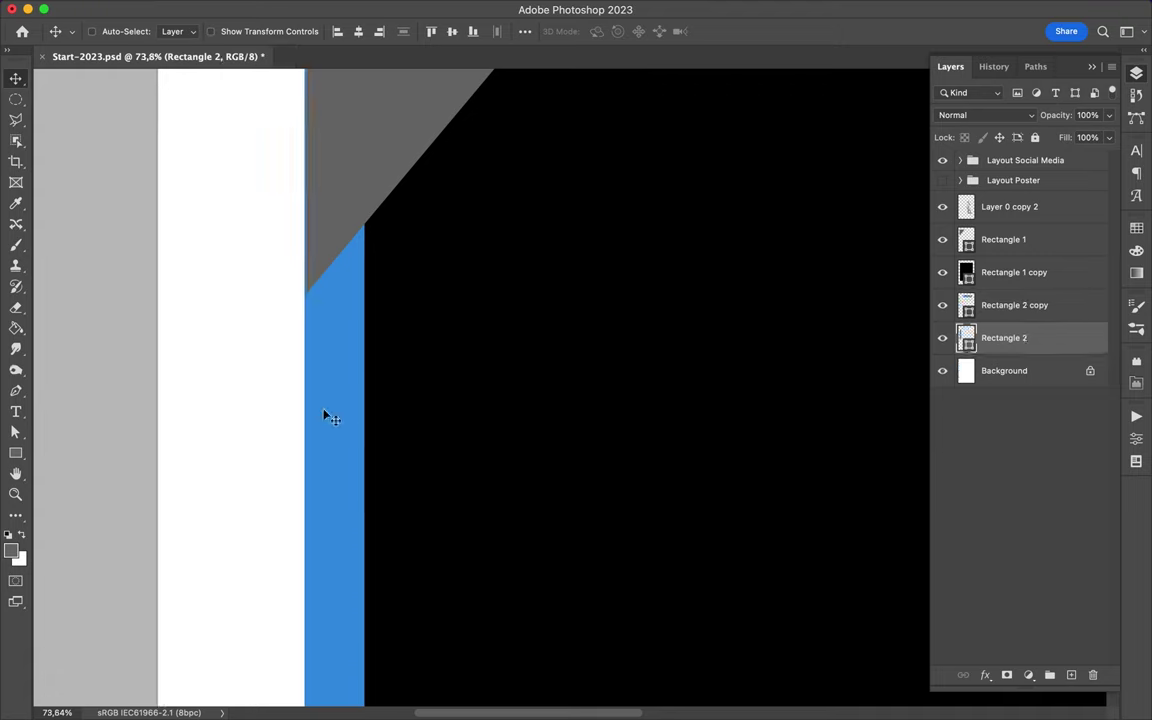
{"action": "scroll", "coordinate": [568, 275], "scroll_direction": "up", "scroll_amount": 5}
{"action": "left_click", "coordinate": [572, 268], "text": "ctrl"}
{"action": "scroll", "coordinate": [572, 268], "scroll_direction": "down", "scroll_amount": 5}
{"action": "key", "text": "a"}
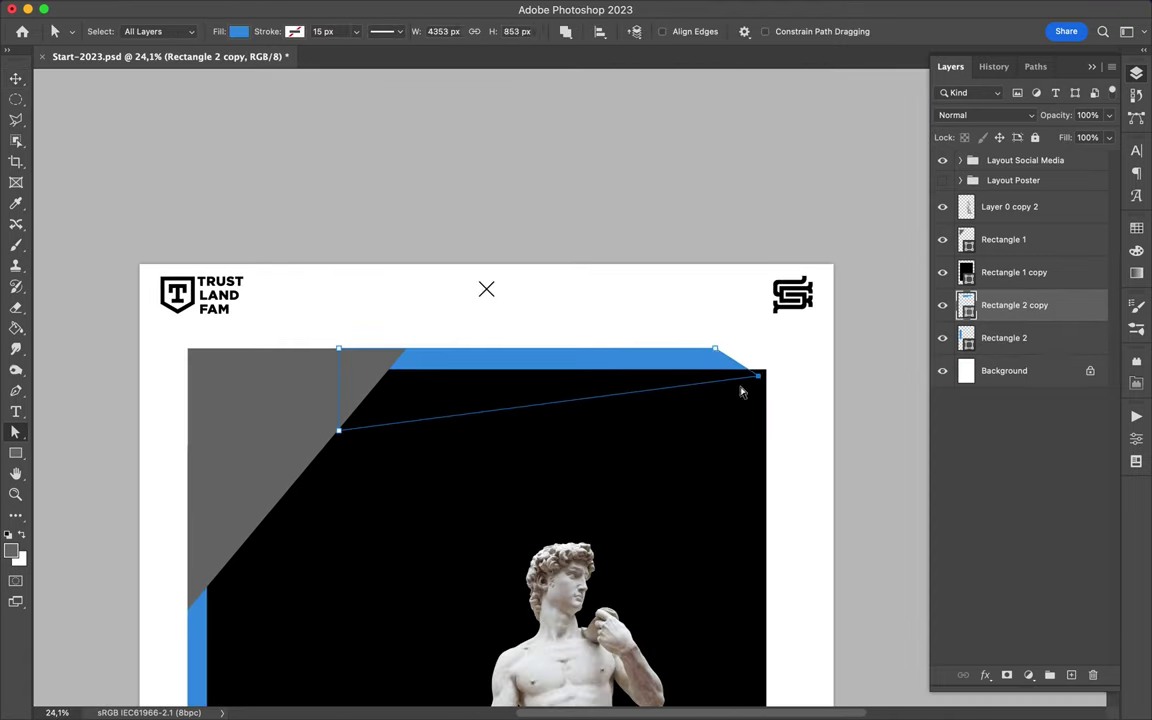
{"action": "scroll", "coordinate": [441, 405], "scroll_direction": "down", "scroll_amount": 1}
{"action": "left_click_drag", "start_coordinate": [640, 145], "coordinate": [560, 148], "text": "ctrl"}
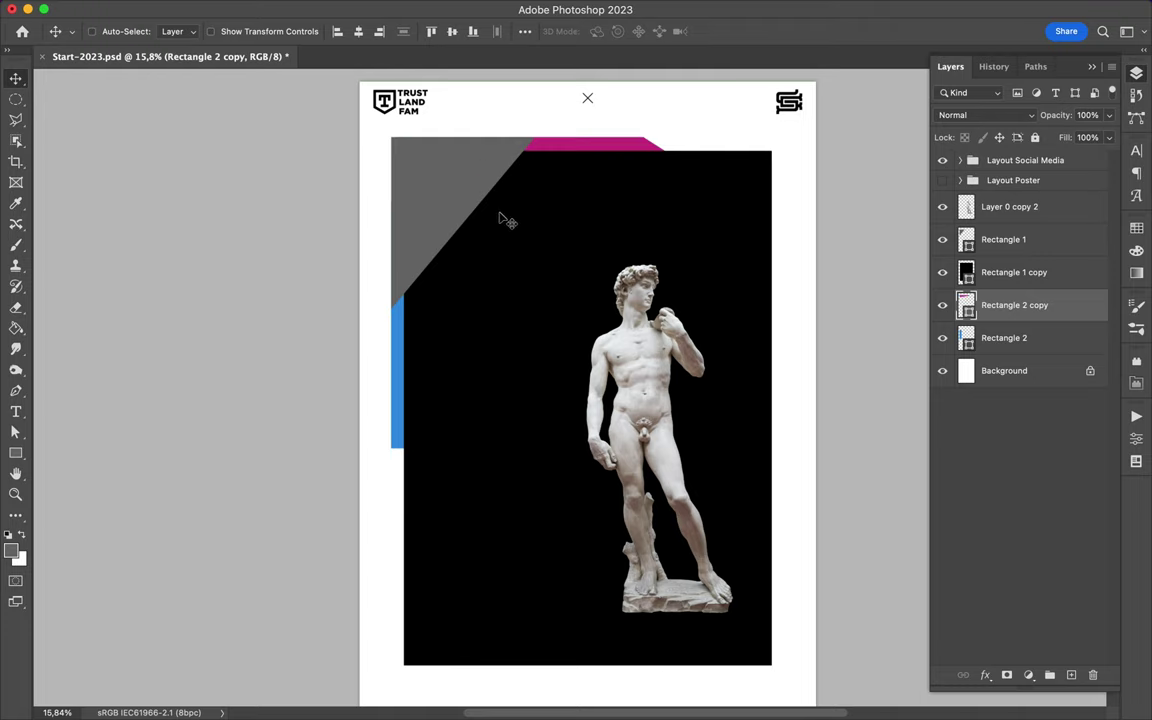
Shrink the grey triangle, duplicate it, and give the copy a 670.8 Gaussian Blur
{"action": "left_click", "coordinate": [465, 212], "text": "ctrl"}
{"action": "left_click_drag", "start_coordinate": [468, 213], "coordinate": [488, 265]}
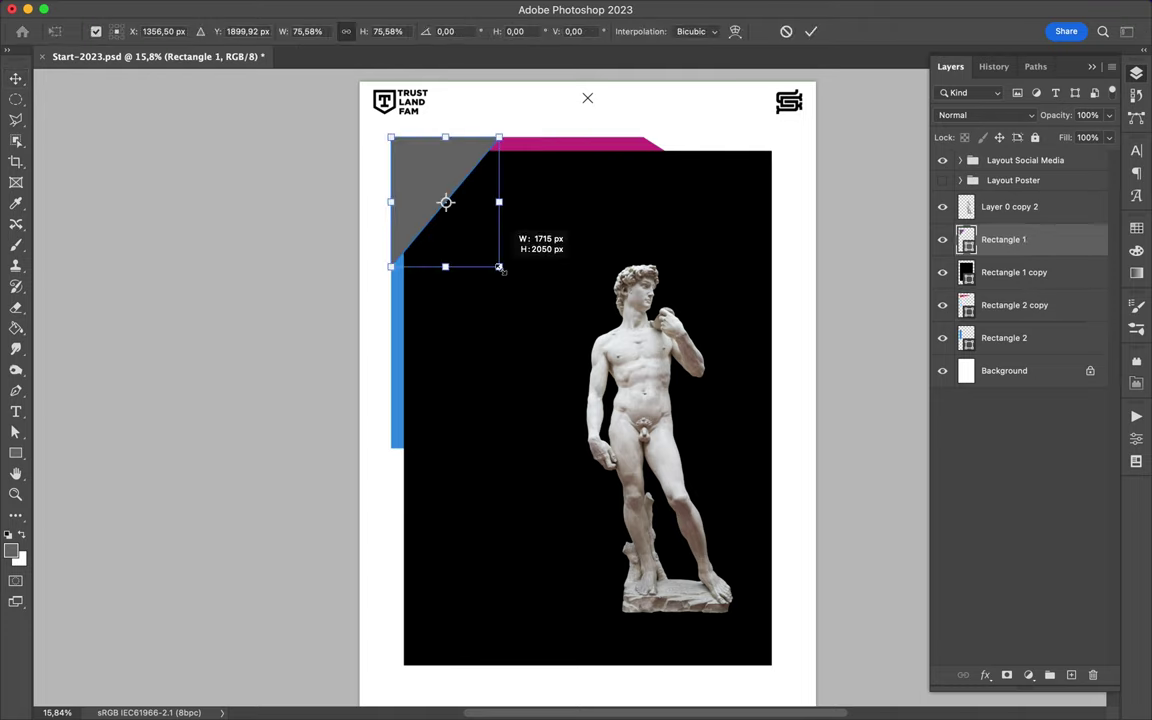
{"action": "key", "text": "ctrl+j"}
{"action": "left_click", "coordinate": [380, 10]}
{"action": "left_click", "coordinate": [643, 283]}
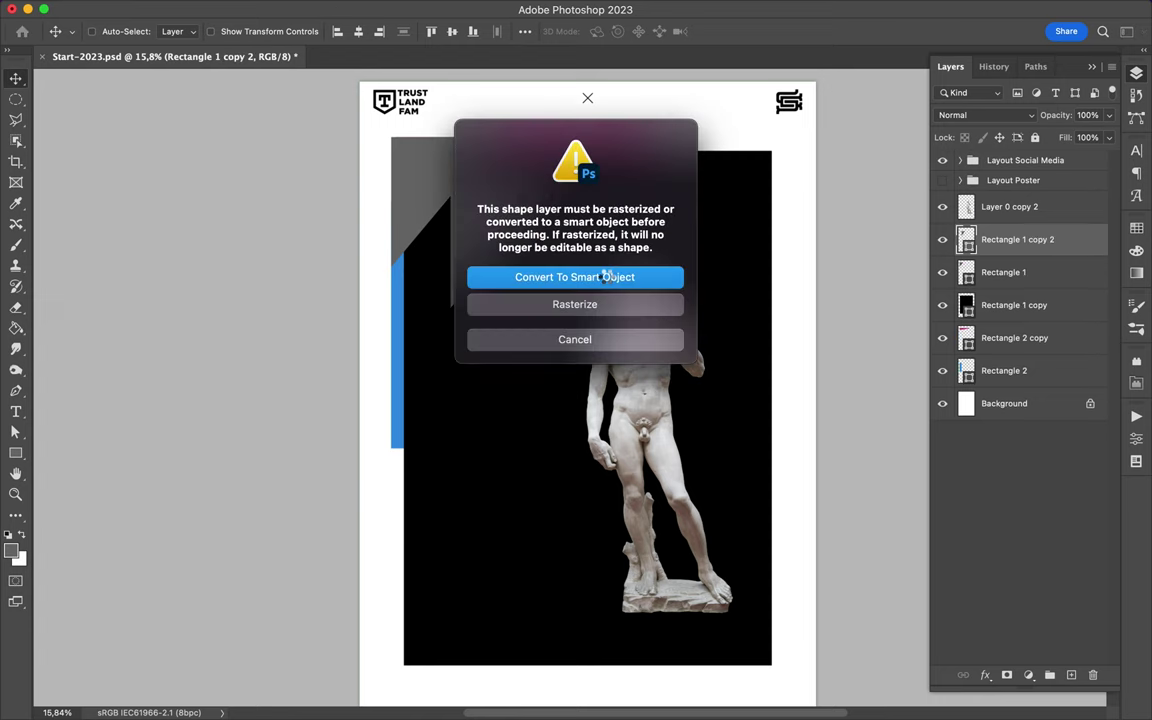
{"action": "left_click", "coordinate": [604, 275]}
{"action": "left_click_drag", "start_coordinate": [967, 327], "coordinate": [983, 327]}
{"action": "left_click", "coordinate": [1048, 112]}
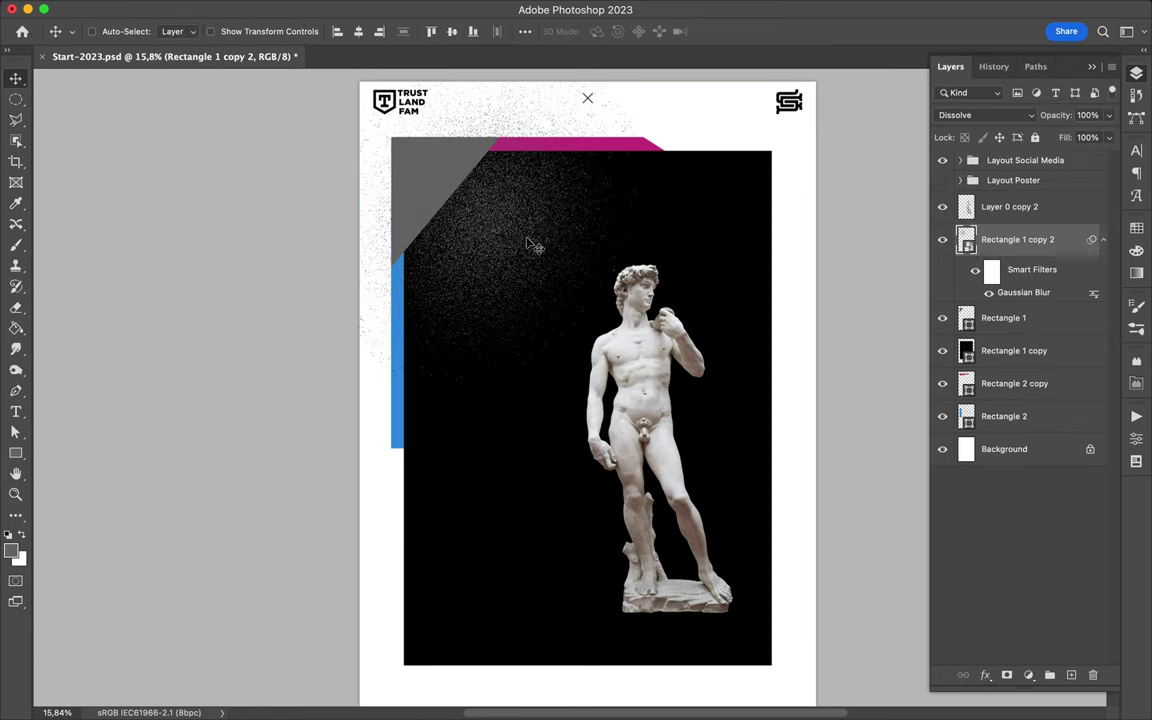
Convert the blurred copy to a smart object and lasso-delete the excess grain
{"action": "right_click", "coordinate": [1017, 239]}
{"action": "left_click", "coordinate": [920, 442]}
{"action": "key", "text": "l"}
{"action": "left_click", "coordinate": [430, 462]}
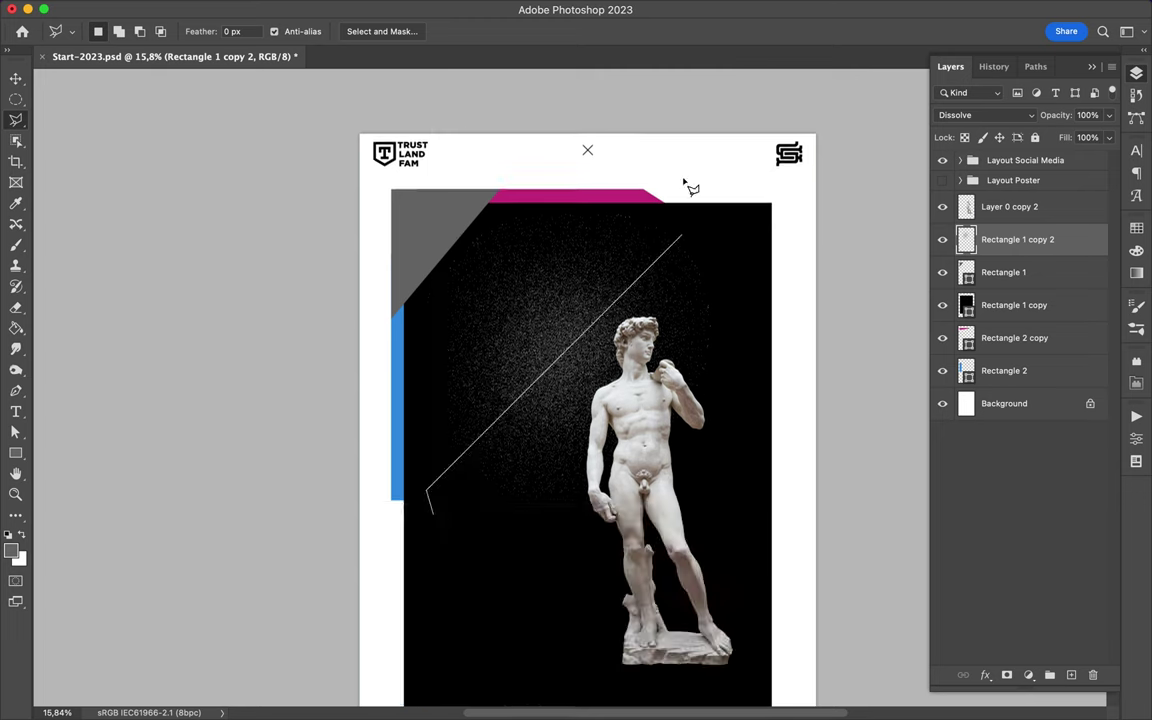
{"action": "left_click", "coordinate": [414, 514]}
{"action": "key", "text": "Delete"}
{"action": "key", "text": "ctrl+d"}
Rotate the remaining grain to run along the triangle's diagonal
{"action": "key", "text": "ctrl+t"}
{"action": "left_click_drag", "start_coordinate": [330, 110], "coordinate": [285, 100]}
{"action": "key", "text": "Return"}
{"action": "scroll", "coordinate": [520, 310], "scroll_direction": "down", "scroll_amount": 2}
{"action": "key", "text": "ctrl+t"}
{"action": "key", "text": "Return"}
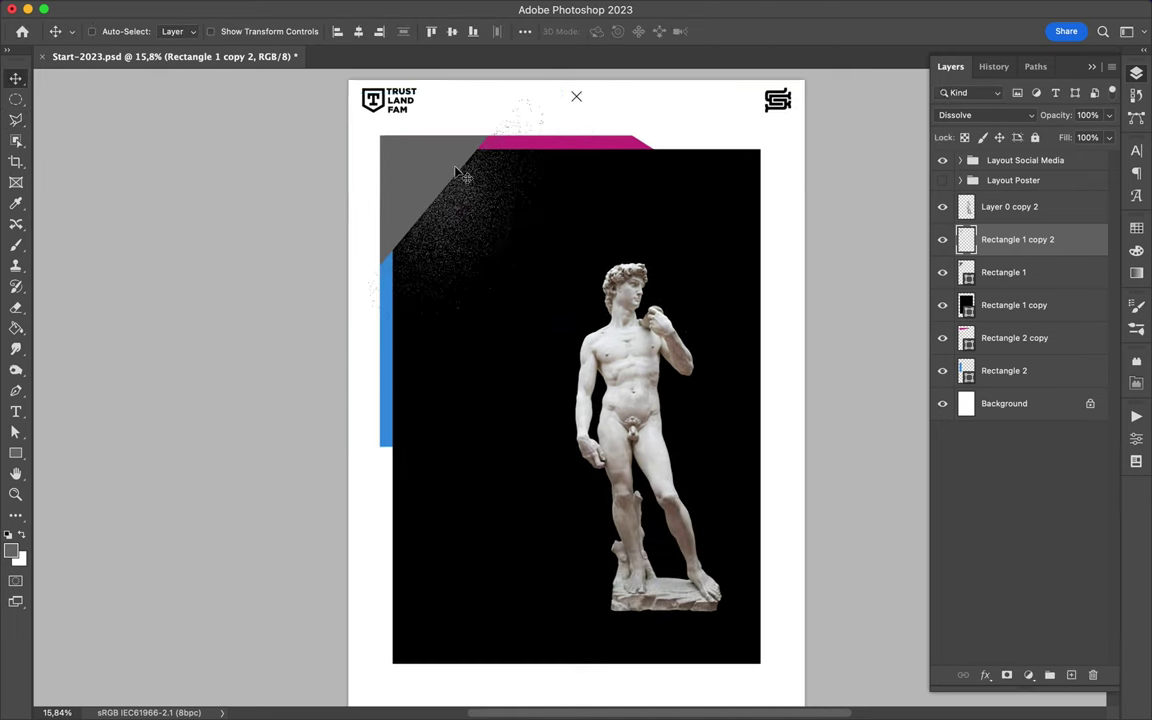
{"action": "scroll", "coordinate": [463, 175], "scroll_direction": "up", "scroll_amount": 5}
{"action": "scroll", "coordinate": [463, 175], "scroll_direction": "down", "scroll_amount": 5}
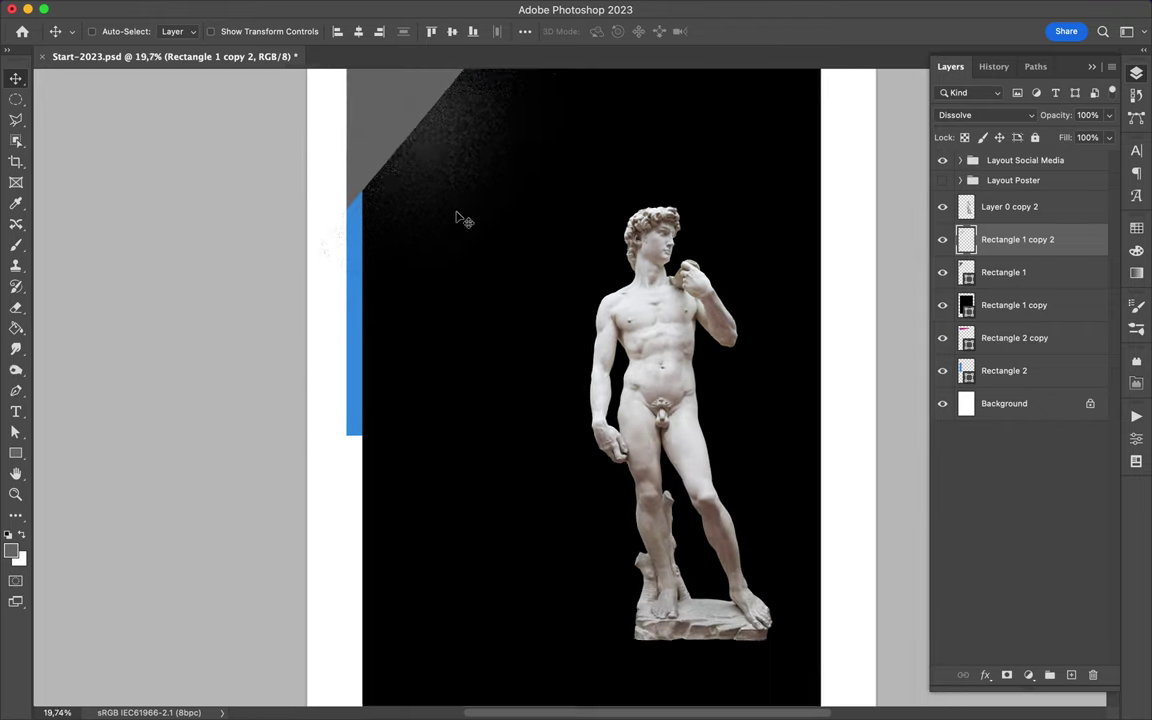
Draw a thin bar over the statue's hips and fill it magenta from Swatches
{"action": "left_click", "coordinate": [16, 455]}
{"action": "left_click_drag", "start_coordinate": [643, 374], "coordinate": [666, 450]}
{"action": "key", "text": "a"}
{"action": "left_click", "coordinate": [1136, 228]}
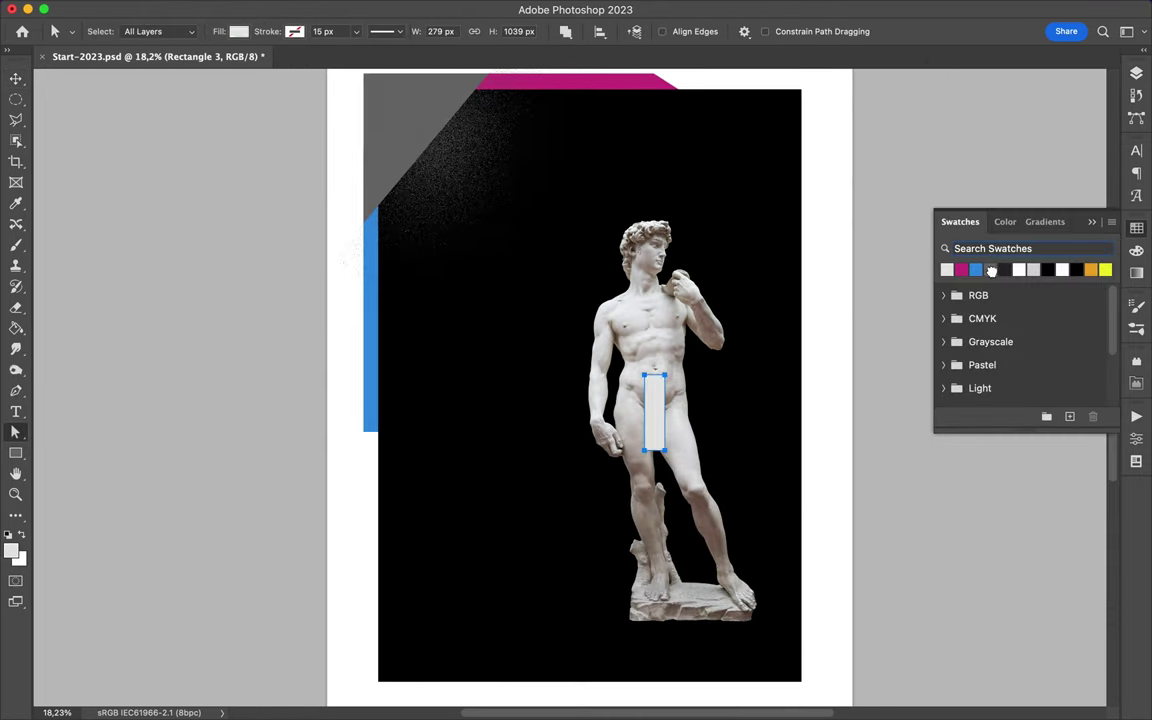
{"action": "left_click", "coordinate": [238, 31]}
{"action": "left_click", "coordinate": [146, 106]}
{"action": "key", "text": "v"}
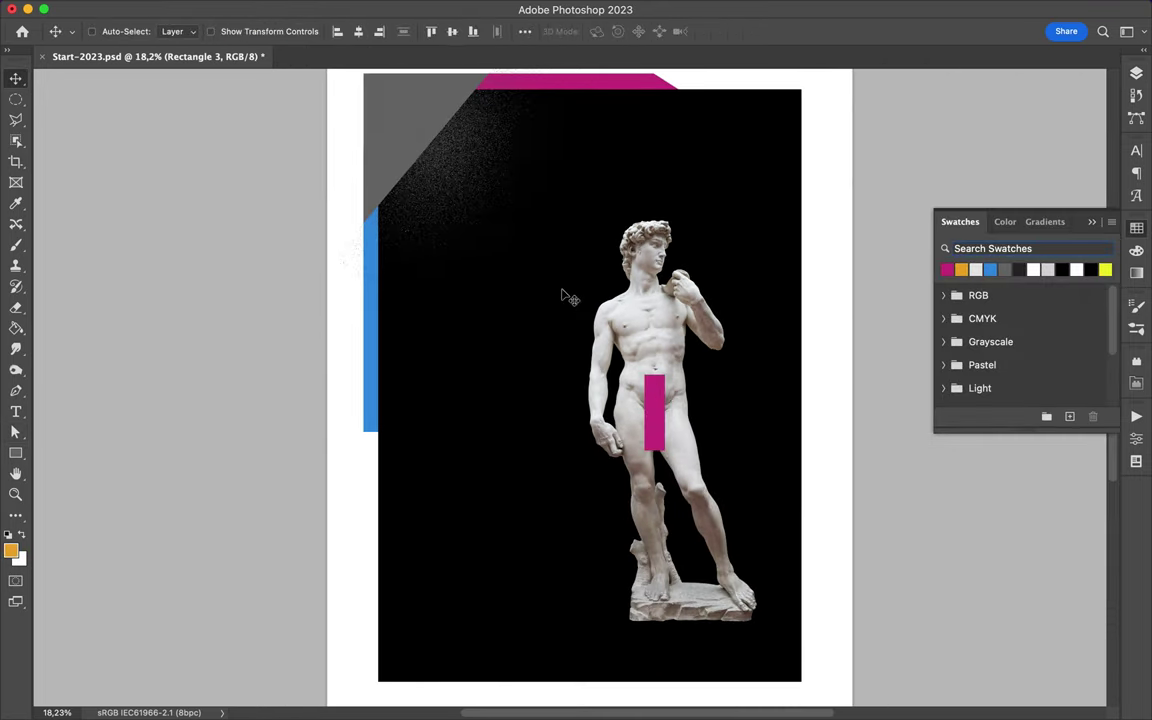
Draw a blue circle behind the head and place it just above the black panel
{"action": "scroll", "coordinate": [563, 293], "scroll_direction": "down", "scroll_amount": 2}
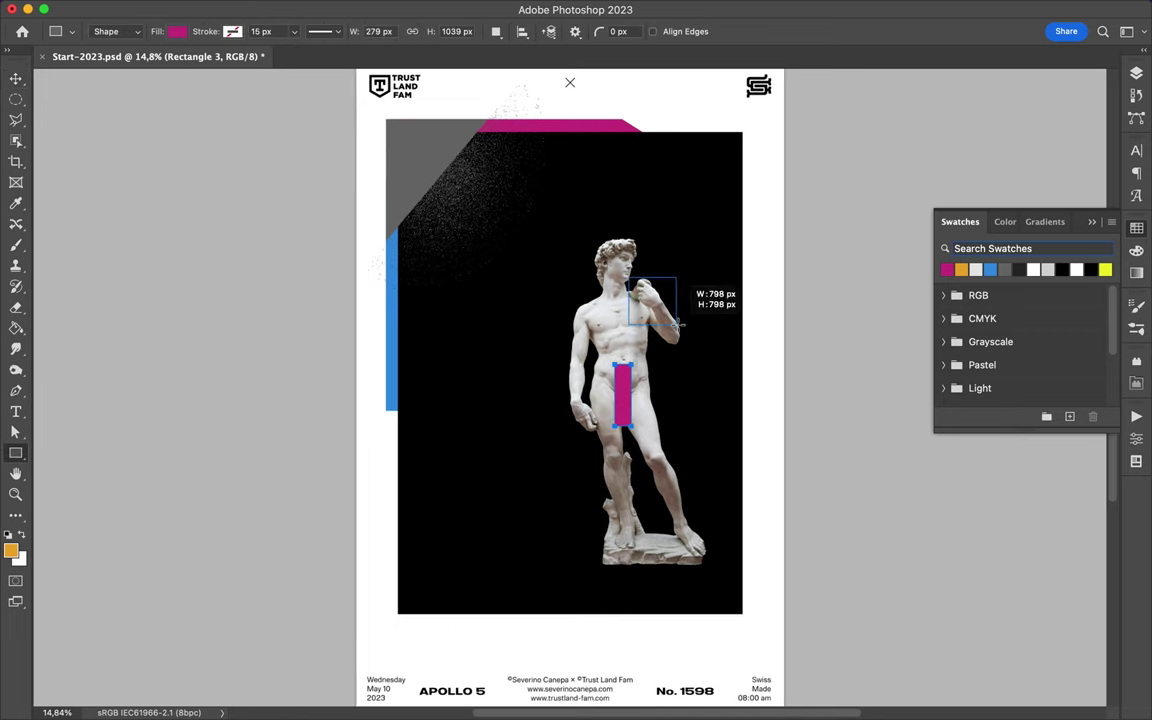
{"action": "left_click_drag", "start_coordinate": [678, 323], "coordinate": [680, 325]}
{"action": "key", "text": "v"}
{"action": "left_click", "coordinate": [1136, 72]}
{"action": "left_click_drag", "start_coordinate": [1000, 206], "coordinate": [1000, 330]}
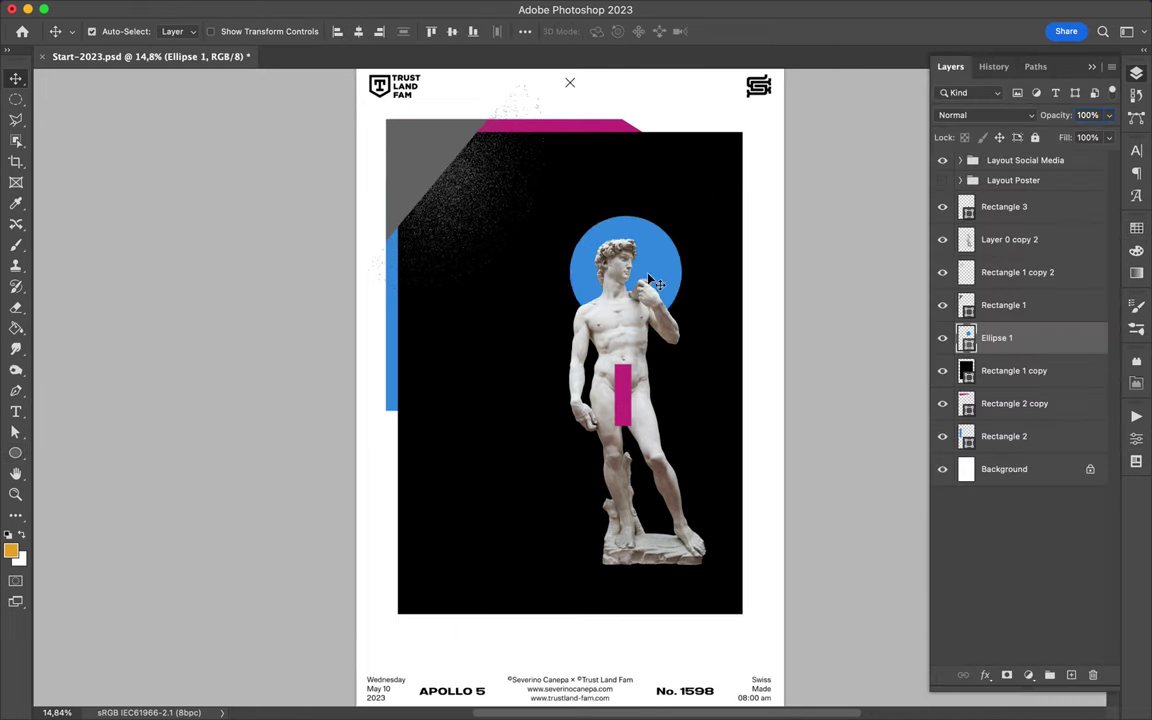
Scale the grey triangle, top band and left blue strip down together
{"action": "left_click", "coordinate": [1003, 305]}
{"action": "left_click", "coordinate": [1014, 403], "text": "super"}
{"action": "left_click", "coordinate": [1004, 436], "text": "super"}
{"action": "key", "text": "super+t"}
{"action": "left_click_drag", "start_coordinate": [386, 118], "coordinate": [391, 127]}
{"action": "mouse_move", "coordinate": [641, 403]}
{"action": "left_mouse_down"}
{"action": "mouse_move", "coordinate": [535, 289]}
{"action": "mouse_move", "coordinate": [587, 335]}
{"action": "mouse_move", "coordinate": [463, 175]}
{"action": "mouse_move", "coordinate": [527, 308]}
{"action": "left_mouse_up"}
{"action": "key", "text": "Return"}
Rotate the grain 135° and move it beside the statue's hips
{"action": "key", "text": "super+t"}
{"action": "left_click_drag", "start_coordinate": [340, 150], "coordinate": [760, 351]}
{"action": "key", "text": "Return"}
{"action": "left_click_drag", "start_coordinate": [464, 281], "coordinate": [572, 372]}
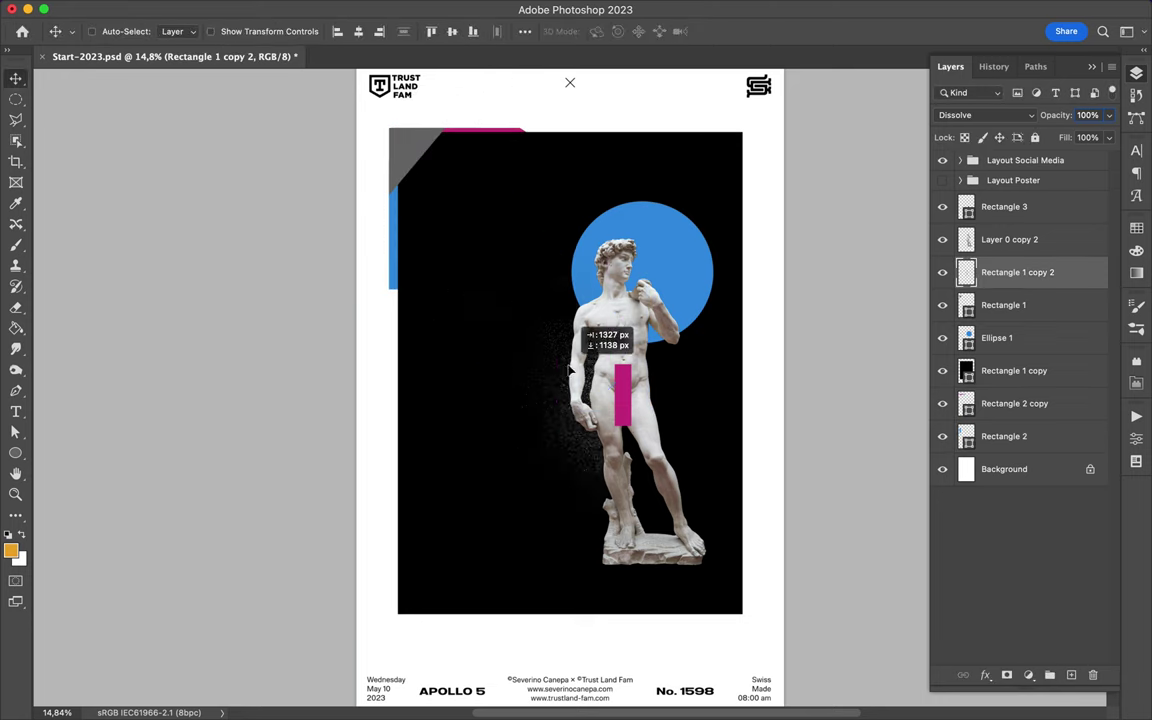
Shorten the black panel from the bottom, then enlarge the blue circle behind the torso
{"action": "left_click", "coordinate": [566, 370], "text": "super"}
{"action": "key", "text": "super+t"}
{"action": "left_click_drag", "start_coordinate": [570, 614], "coordinate": [571, 545]}
{"action": "key", "text": "Return"}
{"action": "left_click_drag", "start_coordinate": [571, 342], "coordinate": [543, 370]}
{"action": "mouse_move", "coordinate": [672, 233]}
{"action": "left_mouse_down"}
{"action": "mouse_move", "coordinate": [660, 233]}
{"action": "mouse_move", "coordinate": [667, 241]}
{"action": "left_mouse_up"}
{"action": "key", "text": "a"}
{"action": "left_click", "coordinate": [417, 293]}
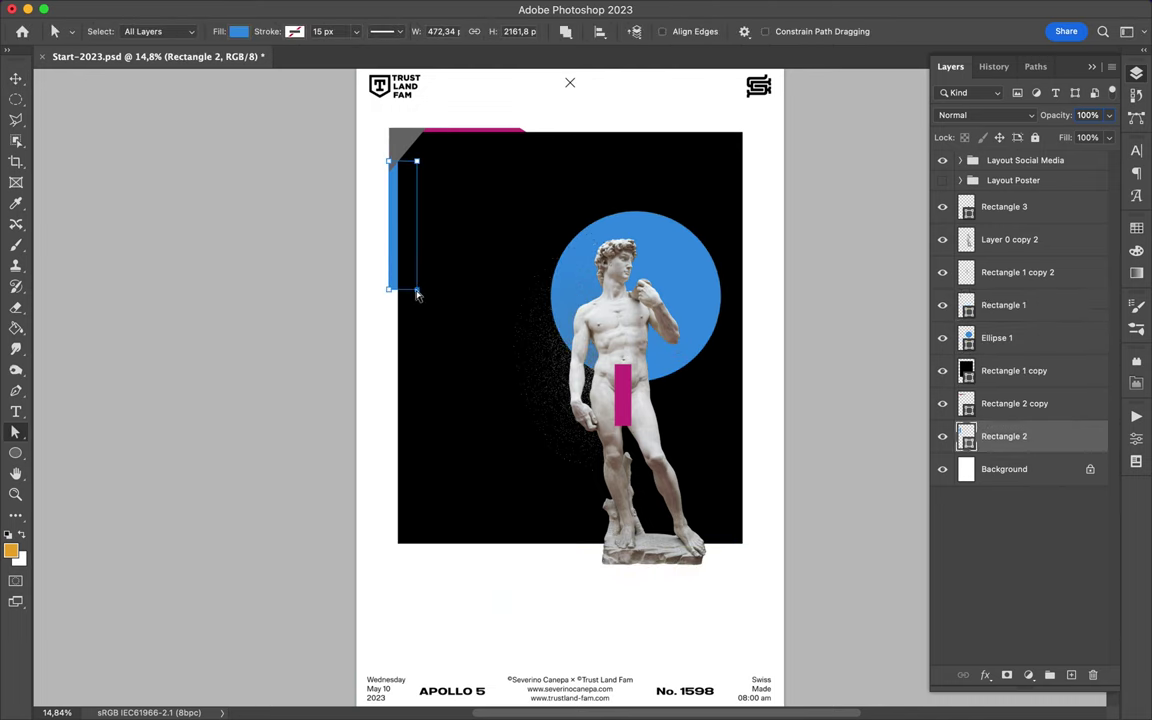
Extend the pink band's left end to meet the blue strip
{"action": "key", "text": "v"}
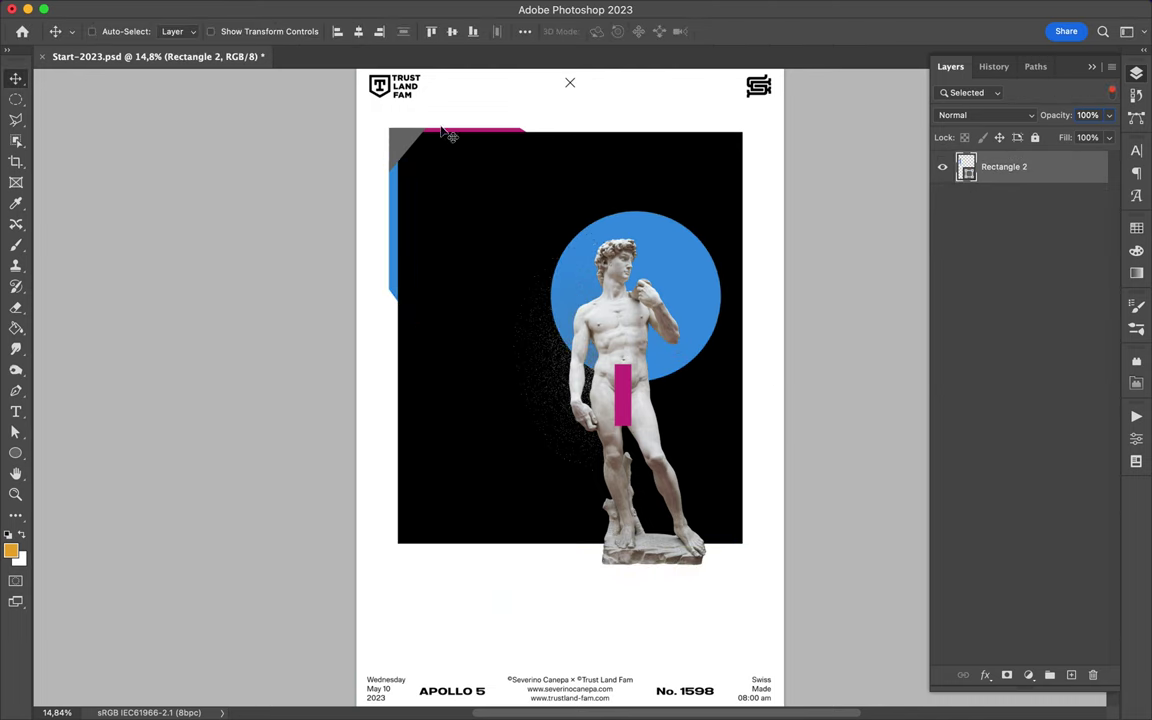
{"action": "key", "text": "a"}
{"action": "left_click", "coordinate": [418, 169]}
{"action": "scroll", "coordinate": [418, 140], "scroll_direction": "up", "scroll_amount": 3}
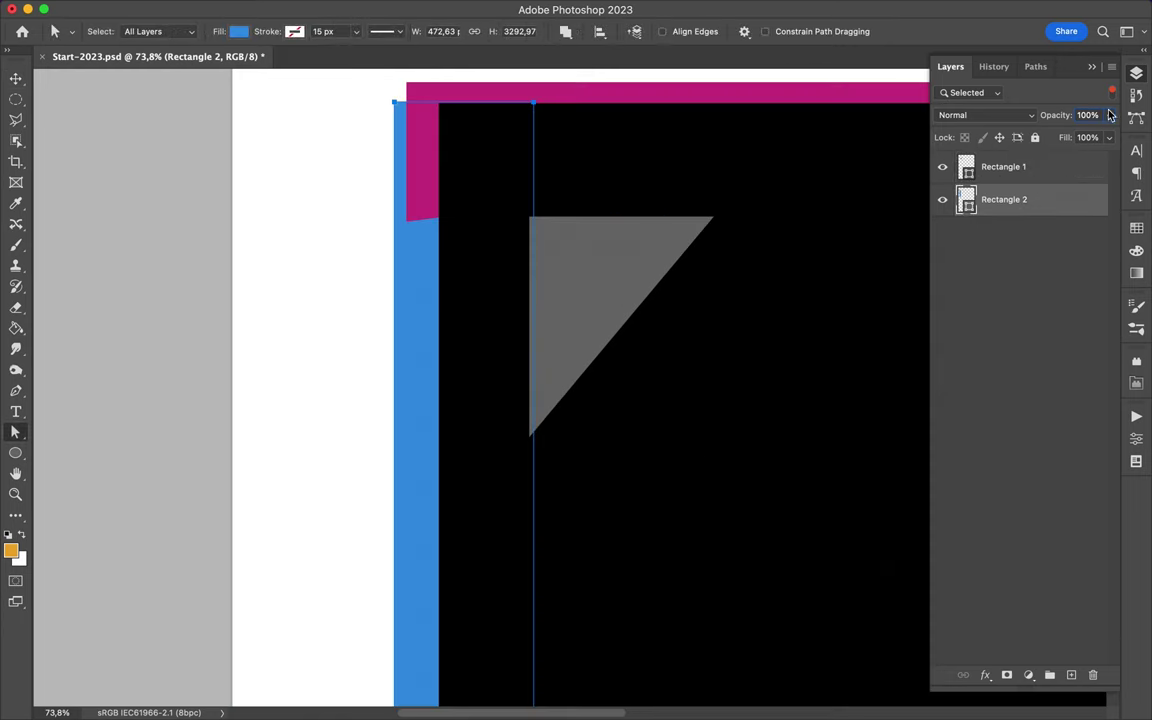
{"action": "scroll", "coordinate": [380, 175], "scroll_direction": "up", "scroll_amount": 1}
{"action": "scroll", "coordinate": [349, 224], "scroll_direction": "up", "scroll_amount": 1}
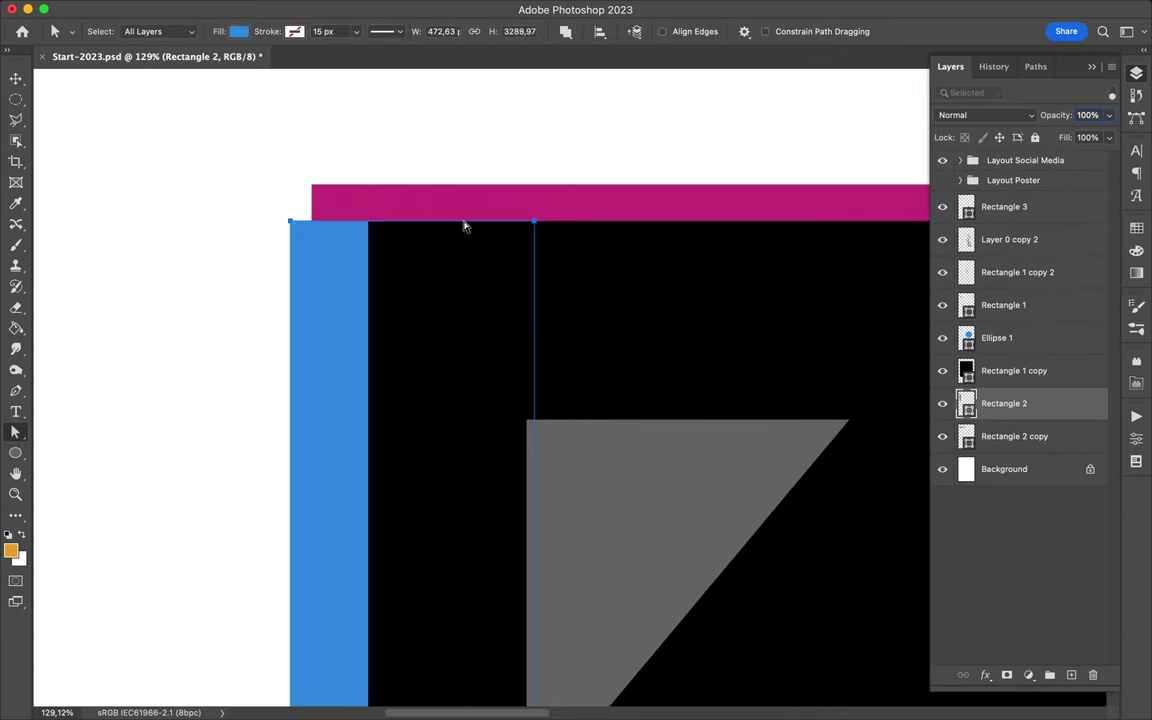
{"action": "left_click_drag", "start_coordinate": [314, 442], "coordinate": [290, 432]}
{"action": "scroll", "coordinate": [373, 244], "scroll_direction": "down", "scroll_amount": 2}
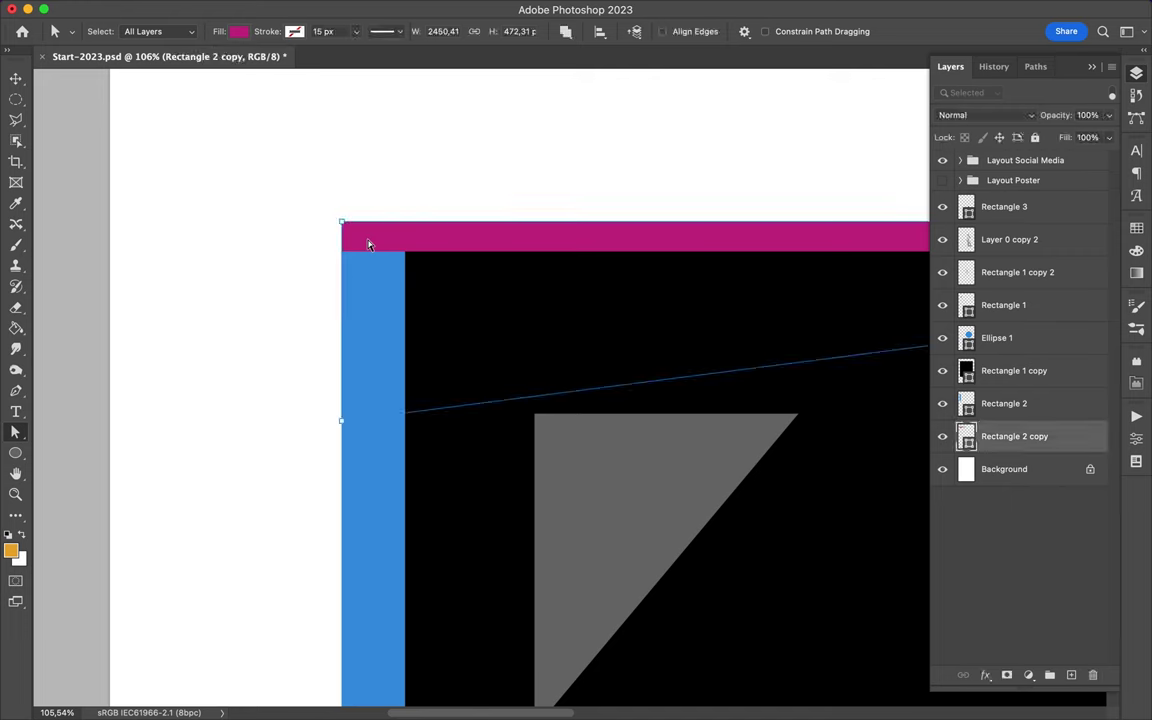
Pull the blue strip's bottom anchor into a slanted tip
{"action": "key", "text": "v"}
{"action": "key", "text": "ctrl+0"}
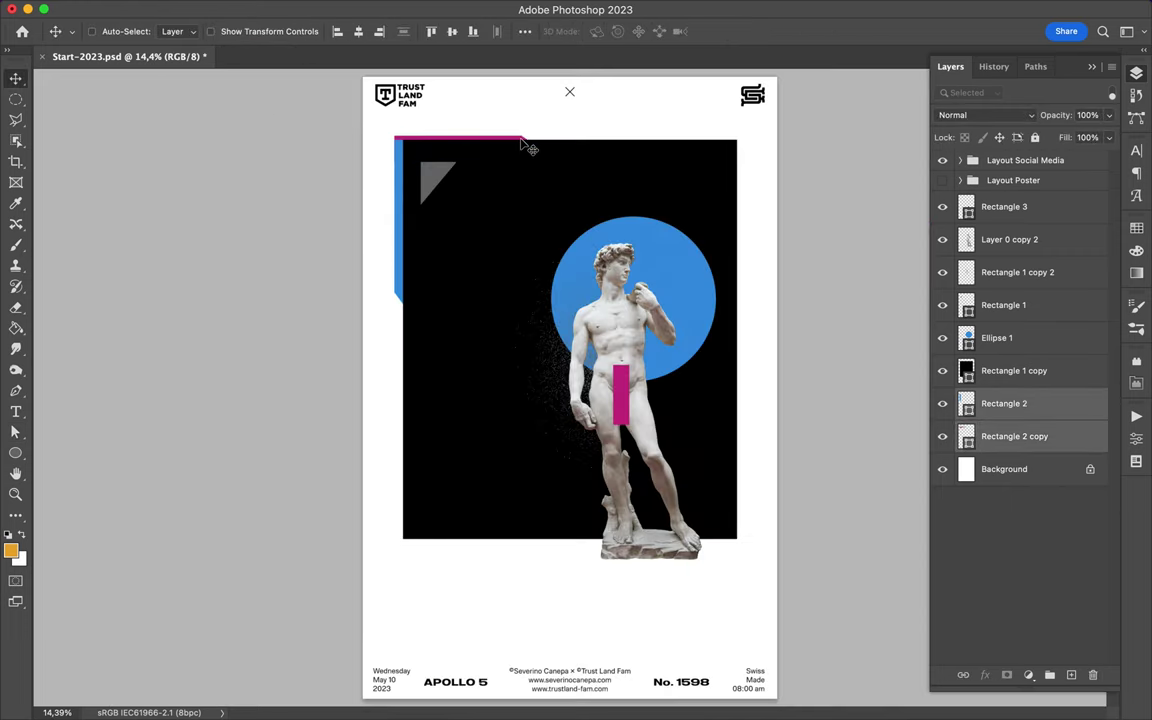
{"action": "key", "text": "a"}
{"action": "left_click_drag", "start_coordinate": [401, 297], "coordinate": [411, 490]}
{"action": "scroll", "coordinate": [411, 463], "scroll_direction": "up", "scroll_amount": 5}
{"action": "scroll", "coordinate": [266, 305], "scroll_direction": "up", "scroll_amount": 5}
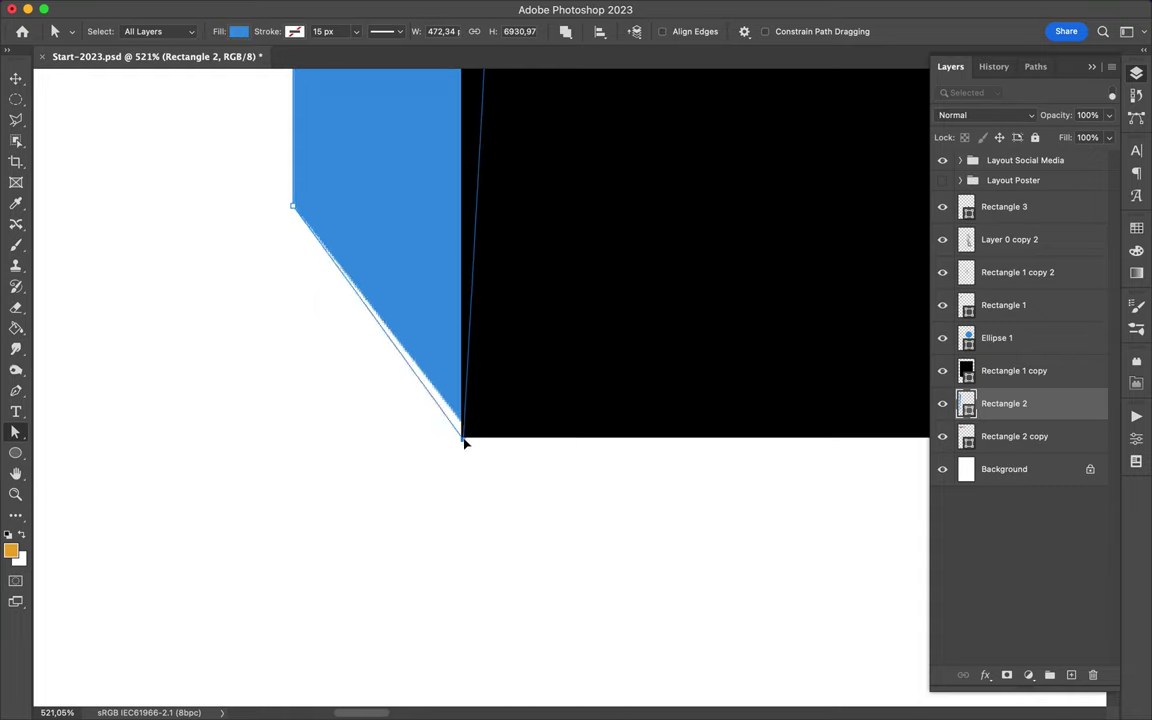
{"action": "scroll", "coordinate": [465, 443], "scroll_direction": "up", "scroll_amount": 5}
{"action": "key", "text": "ctrl+0"}
Slant the right end of the magenta strip by moving its anchor points
{"action": "left_click_drag", "start_coordinate": [527, 143], "coordinate": [542, 152]}
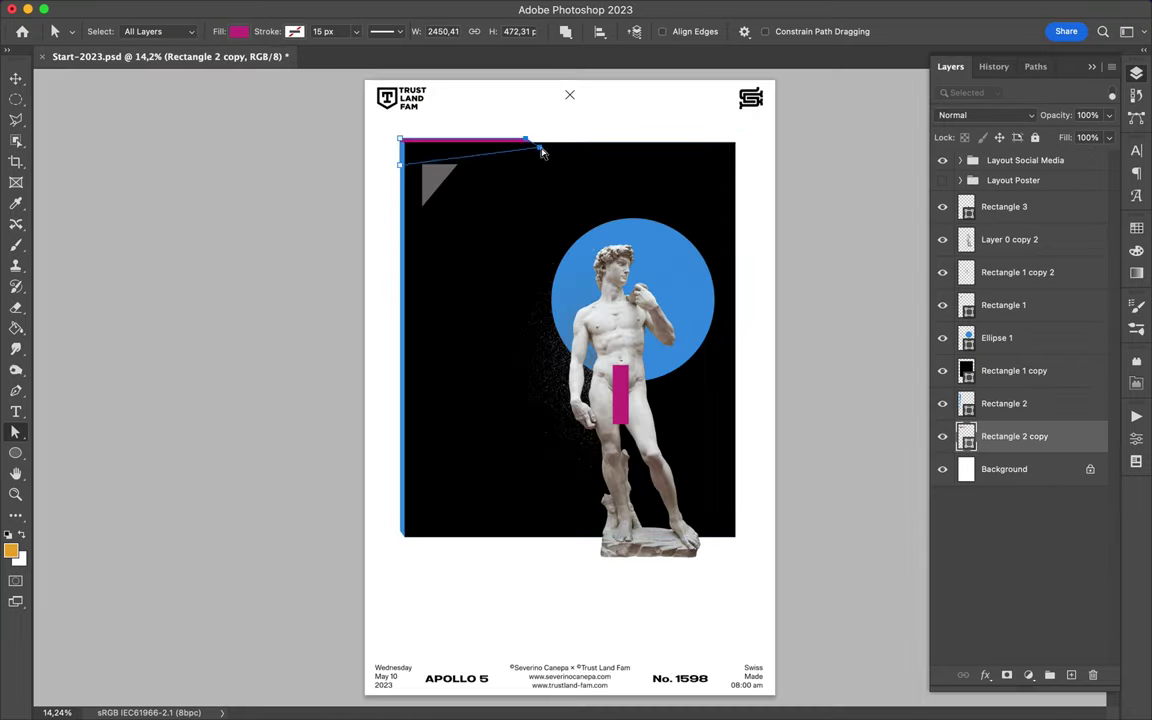
{"action": "scroll", "coordinate": [743, 140], "scroll_direction": "up", "scroll_amount": 10}
{"action": "left_click_drag", "start_coordinate": [926, 437], "coordinate": [849, 368]}
{"action": "scroll", "coordinate": [746, 355], "scroll_direction": "down", "scroll_amount": 2}
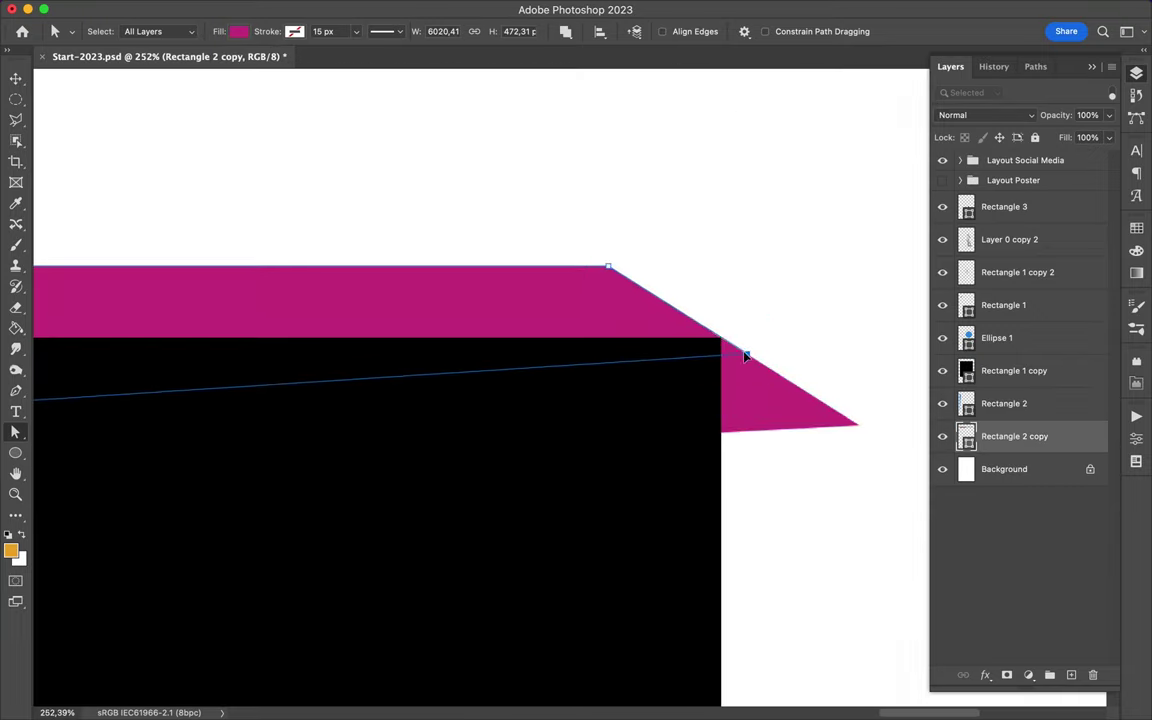
{"action": "scroll", "coordinate": [723, 343], "scroll_direction": "up", "scroll_amount": 3}
Rotate the grey triangle 90° beside the statue's base
{"action": "key", "text": "ctrl+0"}
{"action": "key", "text": "v"}
{"action": "left_click", "coordinate": [712, 505]}
{"action": "left_click_drag", "start_coordinate": [748, 478], "coordinate": [760, 484]}
{"action": "key", "text": "Return"}
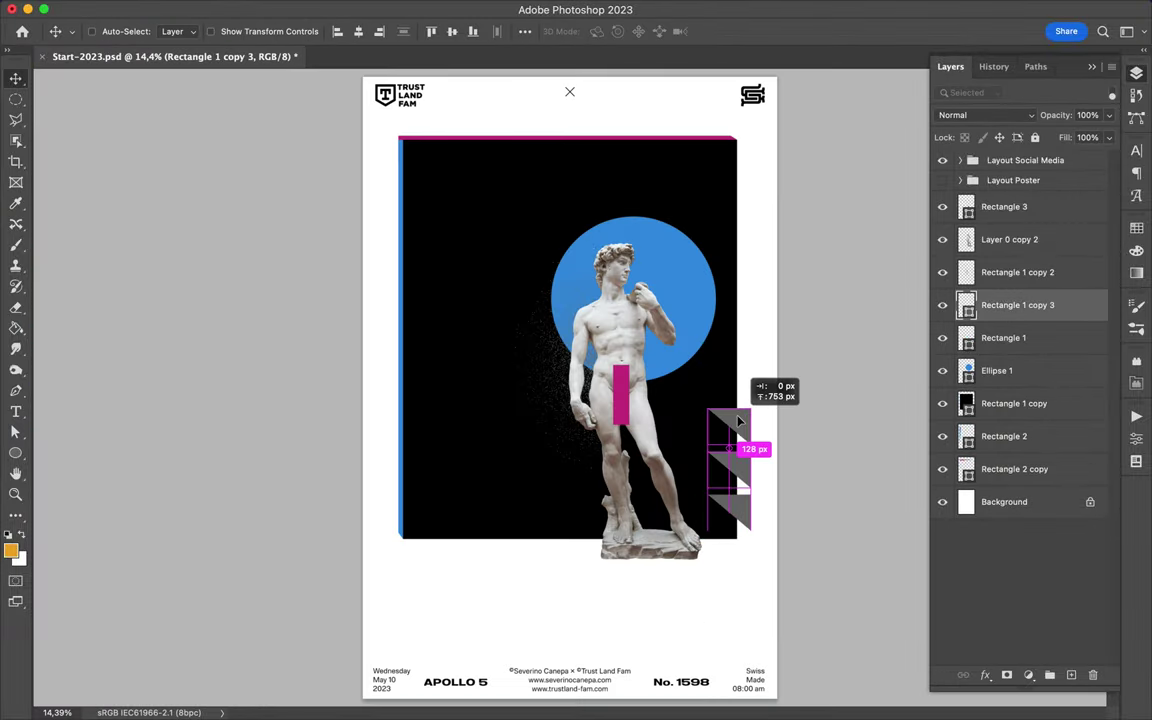
Enlarge the statue and its magenta bar together and move them higher
{"action": "left_click", "coordinate": [620, 300]}
{"action": "left_click", "coordinate": [618, 392], "text": "shift"}
{"action": "key", "text": "ctrl+t"}
{"action": "left_click_drag", "start_coordinate": [598, 560], "coordinate": [553, 596]}
{"action": "left_click_drag", "start_coordinate": [632, 395], "coordinate": [620, 358]}
{"action": "key", "text": "Return"}
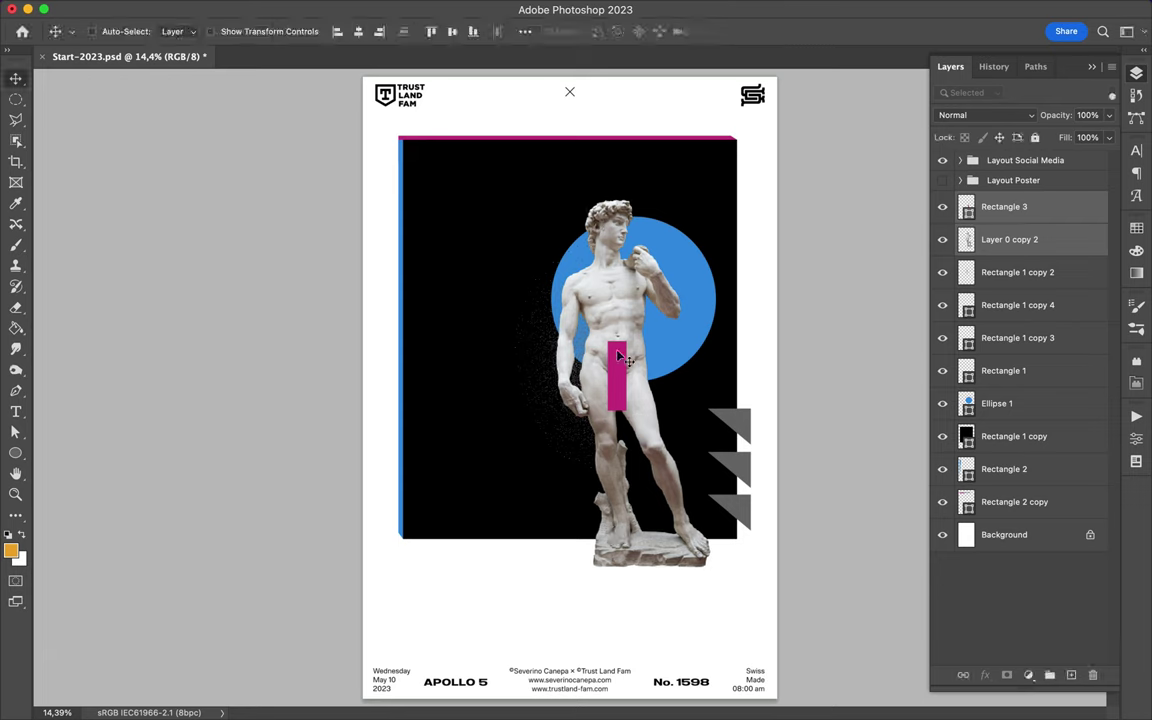
Shrink the three grey triangles toward the panel's bottom-right corner
{"action": "left_click_drag", "start_coordinate": [700, 320], "coordinate": [706, 326]}
{"action": "left_click_drag", "start_coordinate": [790, 400], "coordinate": [740, 530]}
{"action": "key", "text": "ctrl+t"}
{"action": "left_click_drag", "start_coordinate": [708, 408], "coordinate": [745, 488]}
{"action": "key", "text": "Return"}
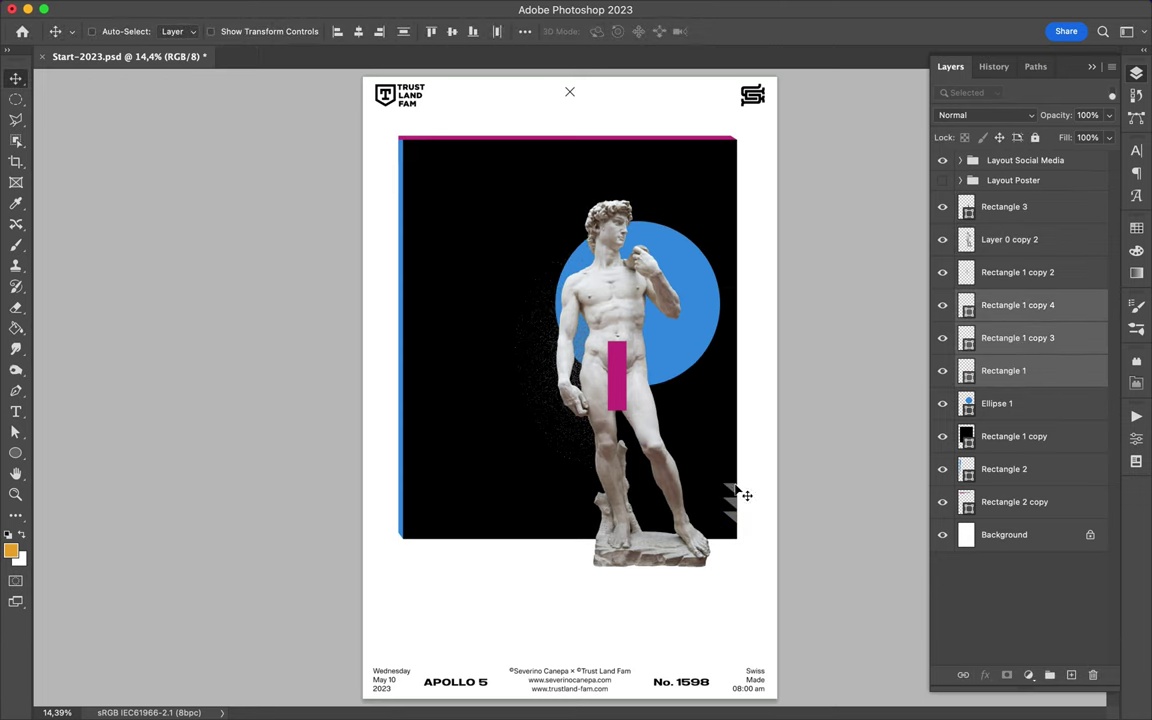
Move the blue circle up and left behind the statue's head
{"action": "scroll", "coordinate": [735, 517], "scroll_direction": "up", "scroll_amount": 5}
{"action": "scroll", "coordinate": [740, 517], "scroll_direction": "down", "scroll_amount": 5}
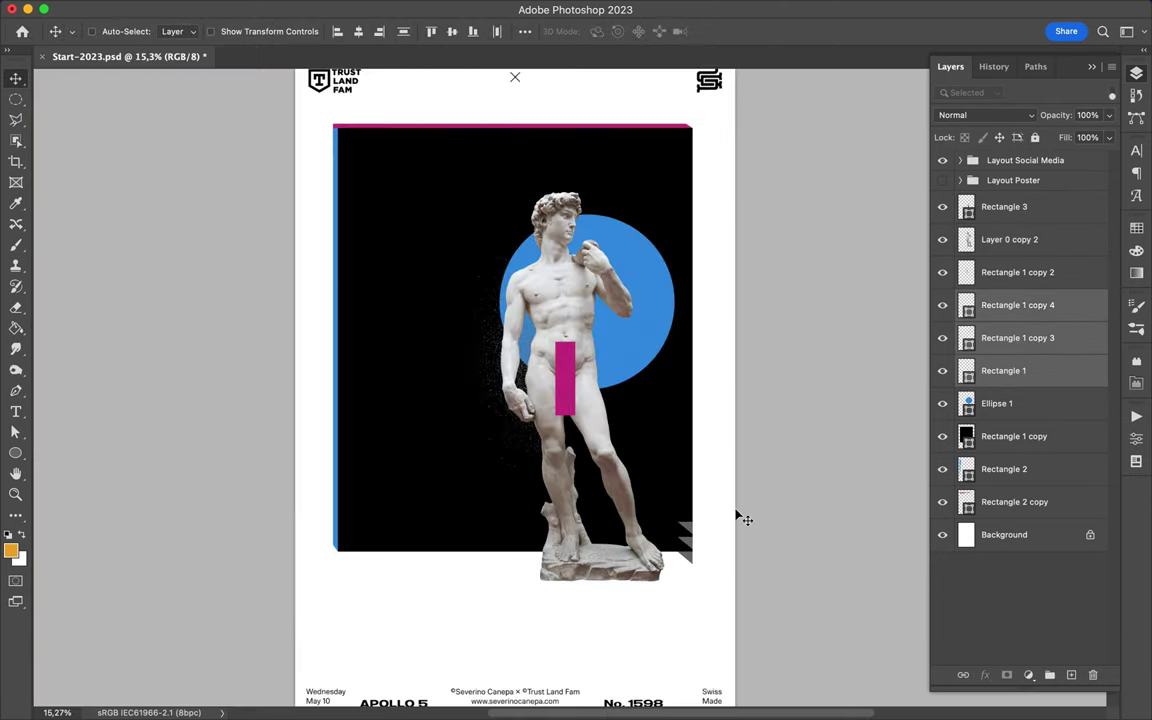
{"action": "left_click_drag", "start_coordinate": [630, 373], "coordinate": [568, 318]}
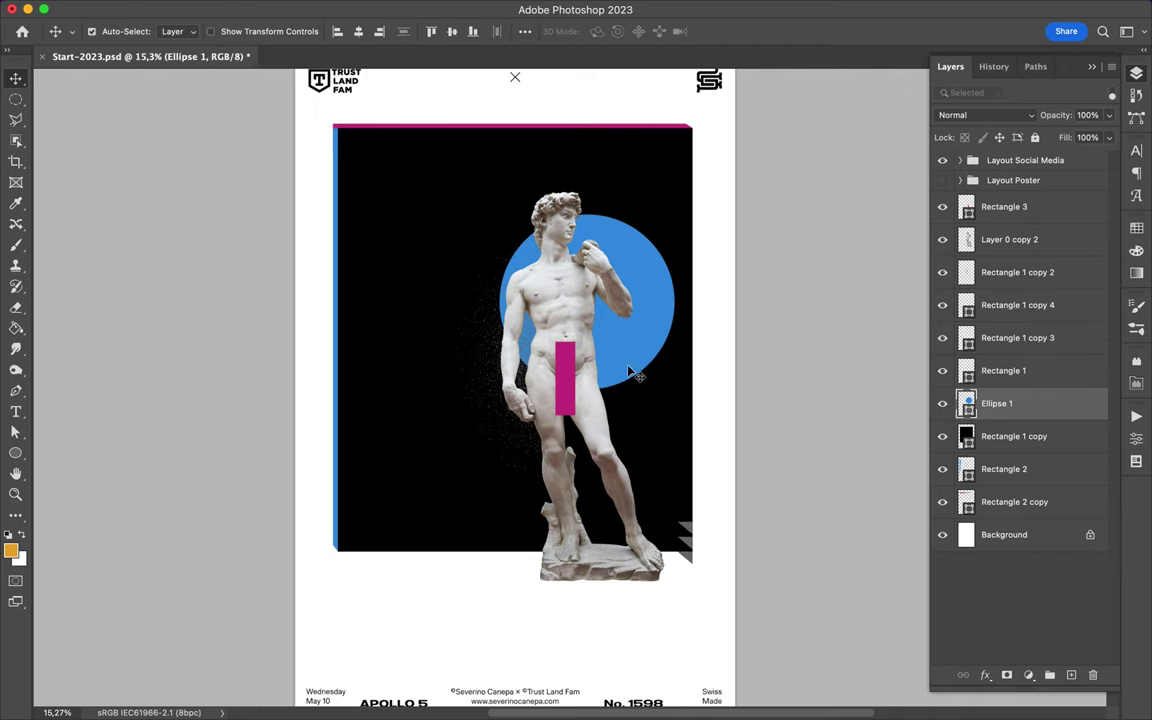
Copy a piece of the statue to a new layer, move it, then undo it
{"action": "left_click", "coordinate": [561, 518]}
{"action": "key", "text": "ctrl+j"}
{"action": "key", "text": "v"}
{"action": "left_click_drag", "start_coordinate": [537, 370], "coordinate": [489, 440]}
{"action": "key", "text": "ctrl+z"}
{"action": "key", "text": "ctrl+z"}
{"action": "scroll", "coordinate": [555, 325], "scroll_direction": "up", "scroll_amount": 2}
Recolour the panel fill blue and the circle and left side strip magenta
{"action": "key", "text": "a"}
{"action": "left_click", "coordinate": [392, 252]}
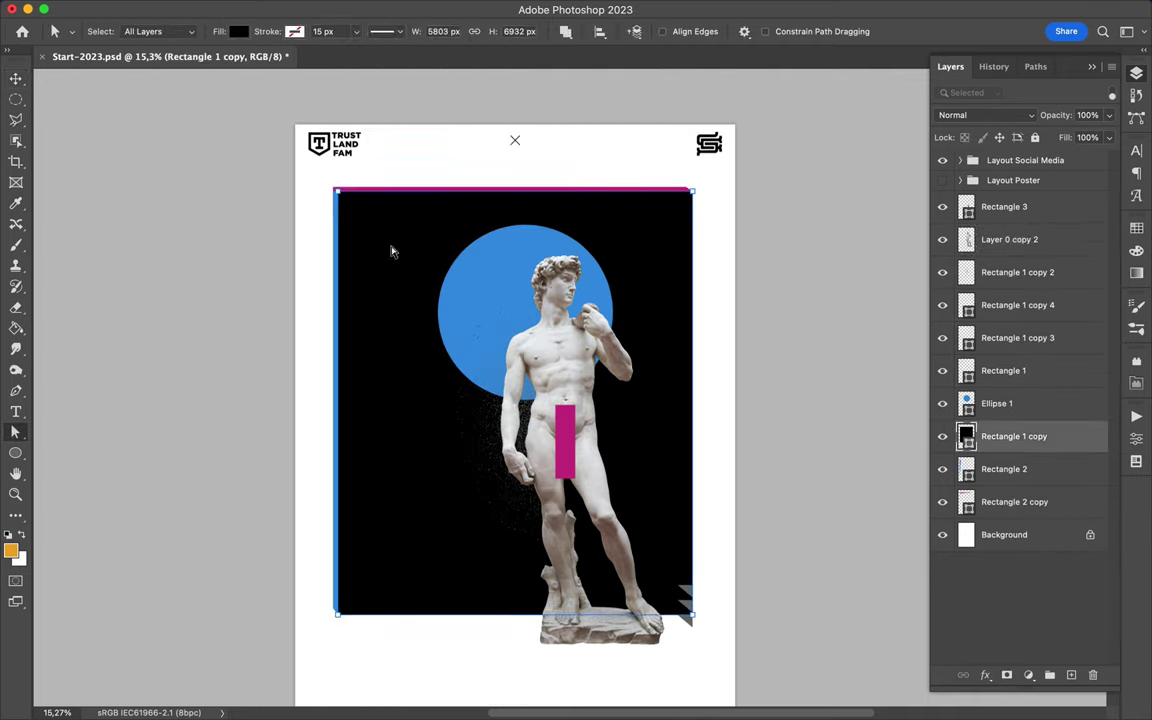
{"action": "left_click", "coordinate": [238, 31]}
{"action": "left_click", "coordinate": [519, 283]}
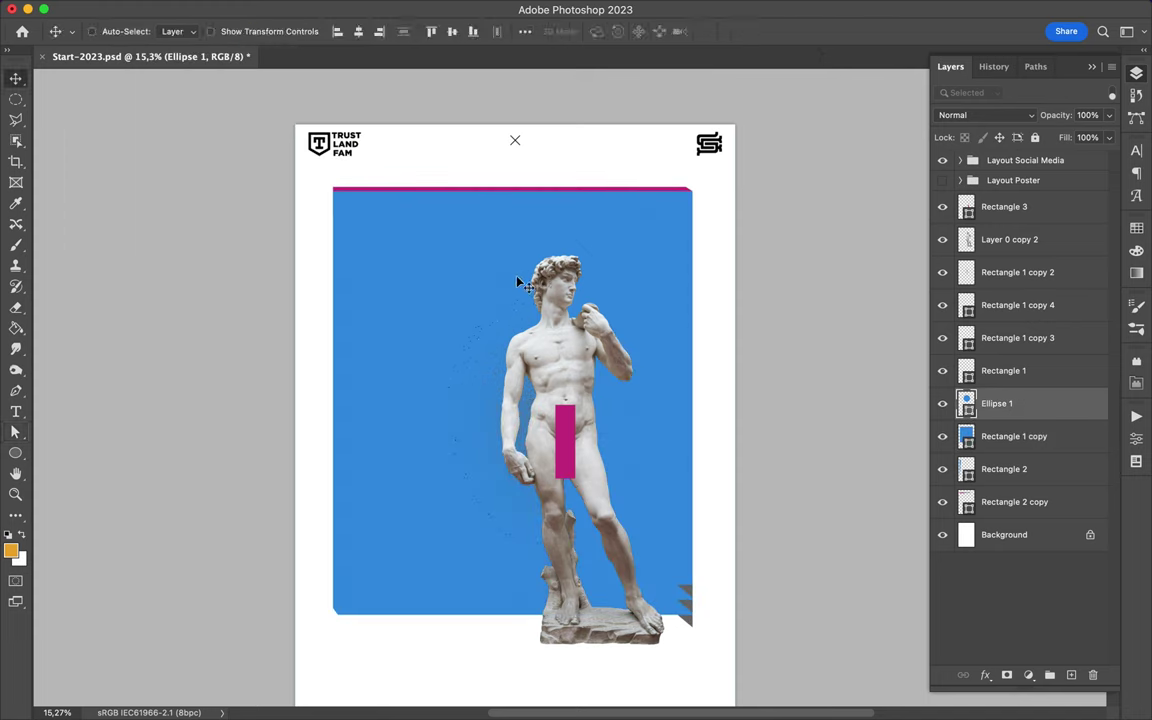
{"action": "key", "text": "a"}
{"action": "left_click", "coordinate": [238, 31]}
{"action": "left_click", "coordinate": [152, 117]}
{"action": "left_click", "coordinate": [337, 224]}
{"action": "left_click", "coordinate": [238, 31]}
Drag the magenta top and left edges wider into slanted 3D faces
{"action": "key", "text": "v"}
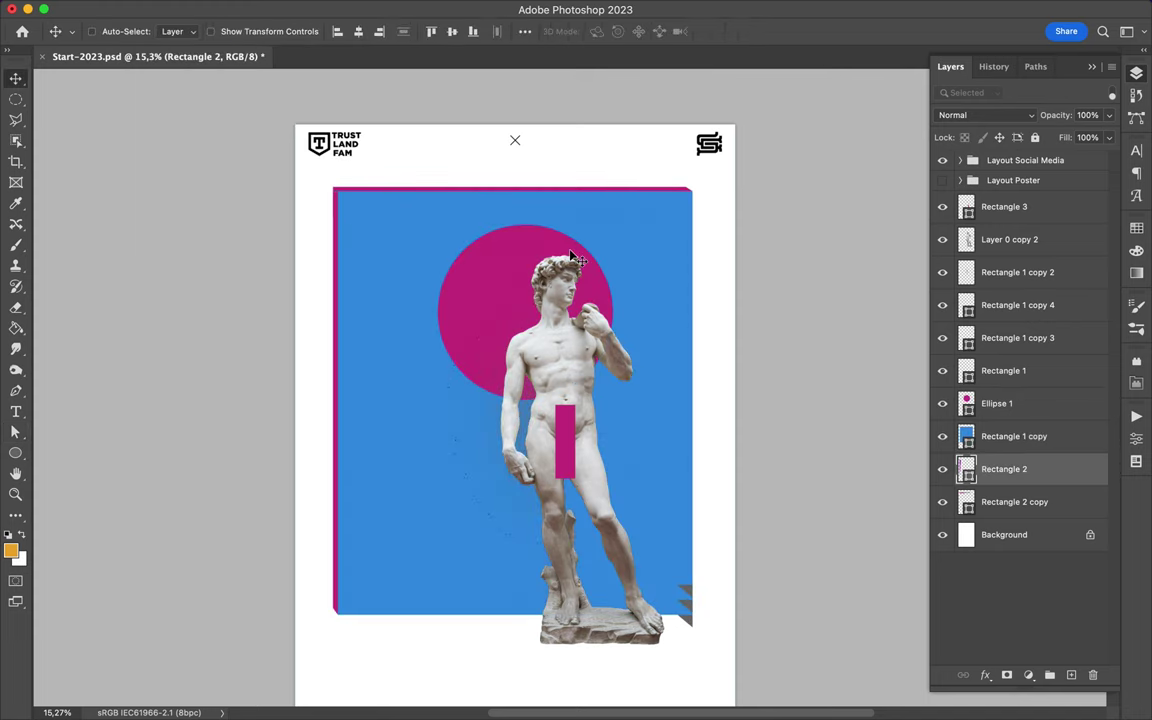
{"action": "left_click", "coordinate": [397, 241]}
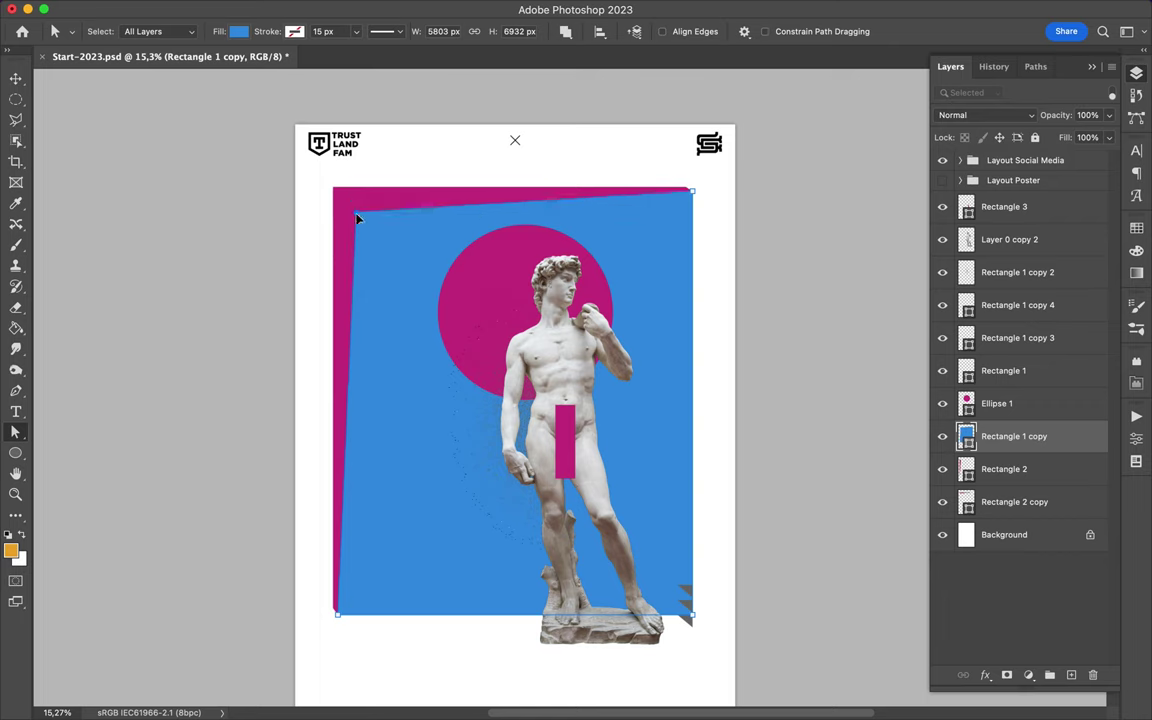
{"action": "left_click_drag", "start_coordinate": [690, 188], "coordinate": [672, 175]}
{"action": "left_click_drag", "start_coordinate": [333, 612], "coordinate": [306, 597]}
Group the panel with its magenta sides, nudge it right, and select the triangles
{"action": "key", "text": "v"}
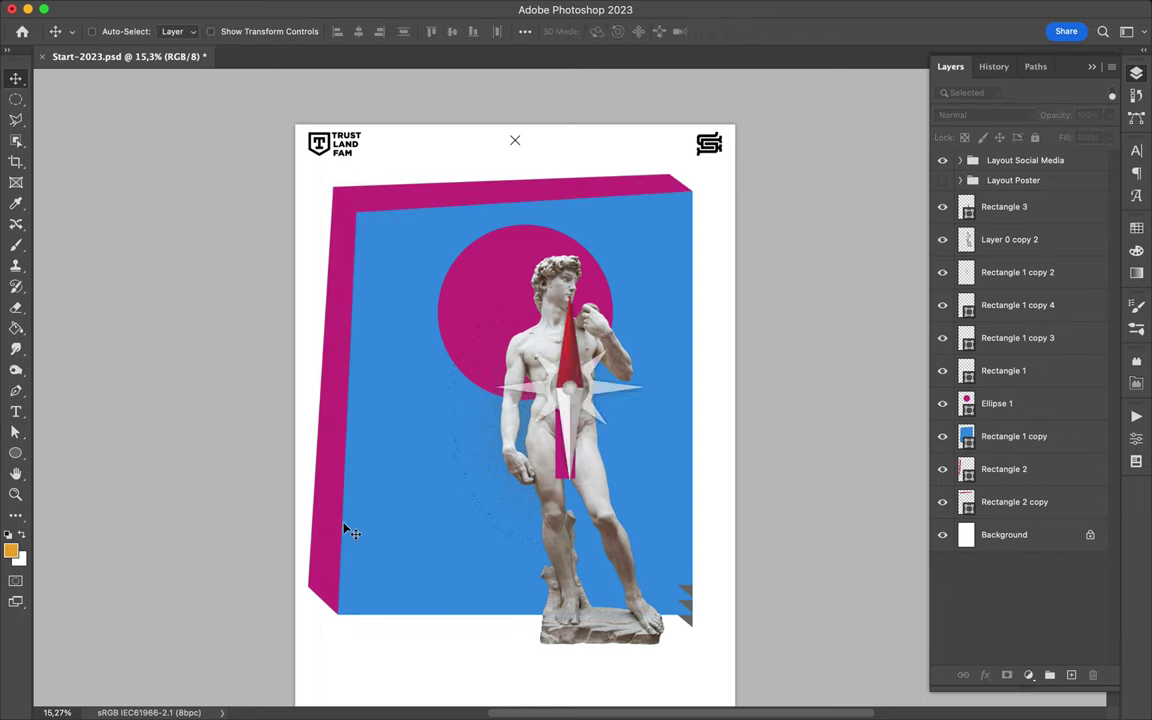
{"action": "left_click", "coordinate": [1012, 502], "text": "shift"}
{"action": "key", "text": "super+g"}
{"action": "left_click_drag", "start_coordinate": [443, 418], "coordinate": [453, 418]}
{"action": "key", "text": "a"}
{"action": "mouse_move", "coordinate": [600, 560]}
{"action": "left_mouse_down"}
{"action": "mouse_move", "coordinate": [697, 620]}
{"action": "mouse_move", "coordinate": [698, 594]}
{"action": "left_mouse_up"}
Duplicate the blue panel inside the group and fill the copy dark navy
{"action": "key", "text": "v"}
{"action": "left_click_drag", "start_coordinate": [1003, 370], "coordinate": [1000, 470]}
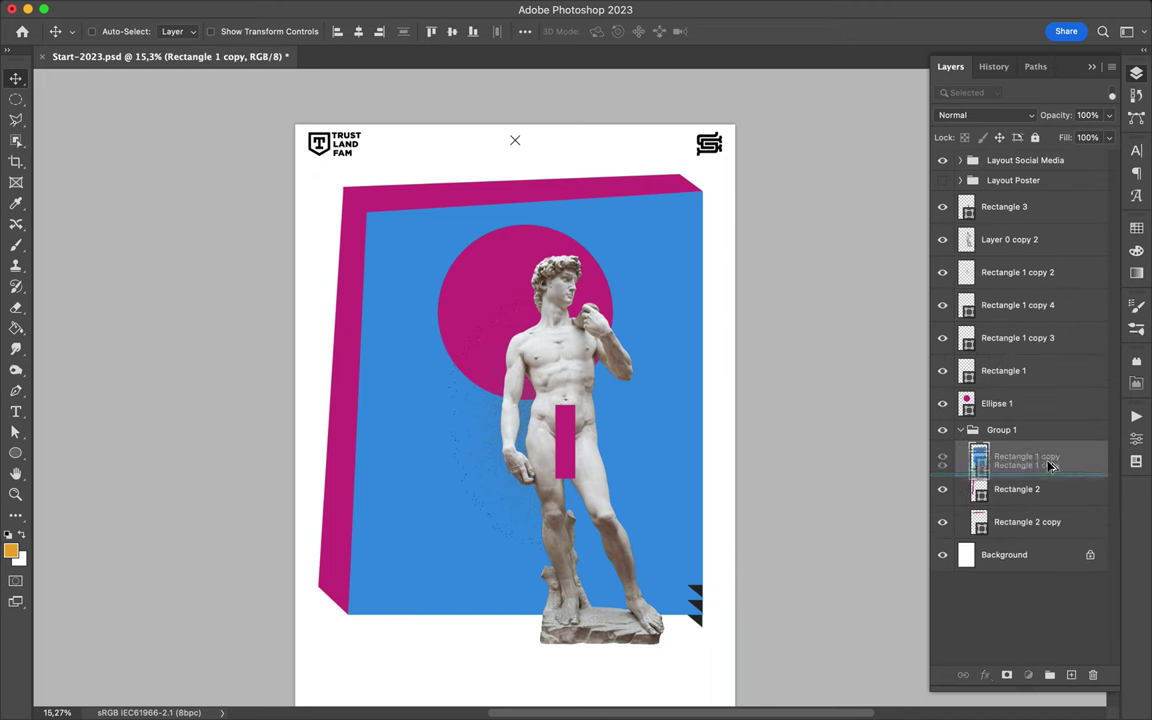
{"action": "key", "text": "a"}
{"action": "left_click", "coordinate": [165, 31]}
{"action": "left_click", "coordinate": [338, 64]}
{"action": "left_click", "coordinate": [865, 72]}
Gaussian-blur the dark copy and offset it behind the panel as a shadow
{"action": "left_click", "coordinate": [373, 10]}
{"action": "left_click", "coordinate": [589, 243]}
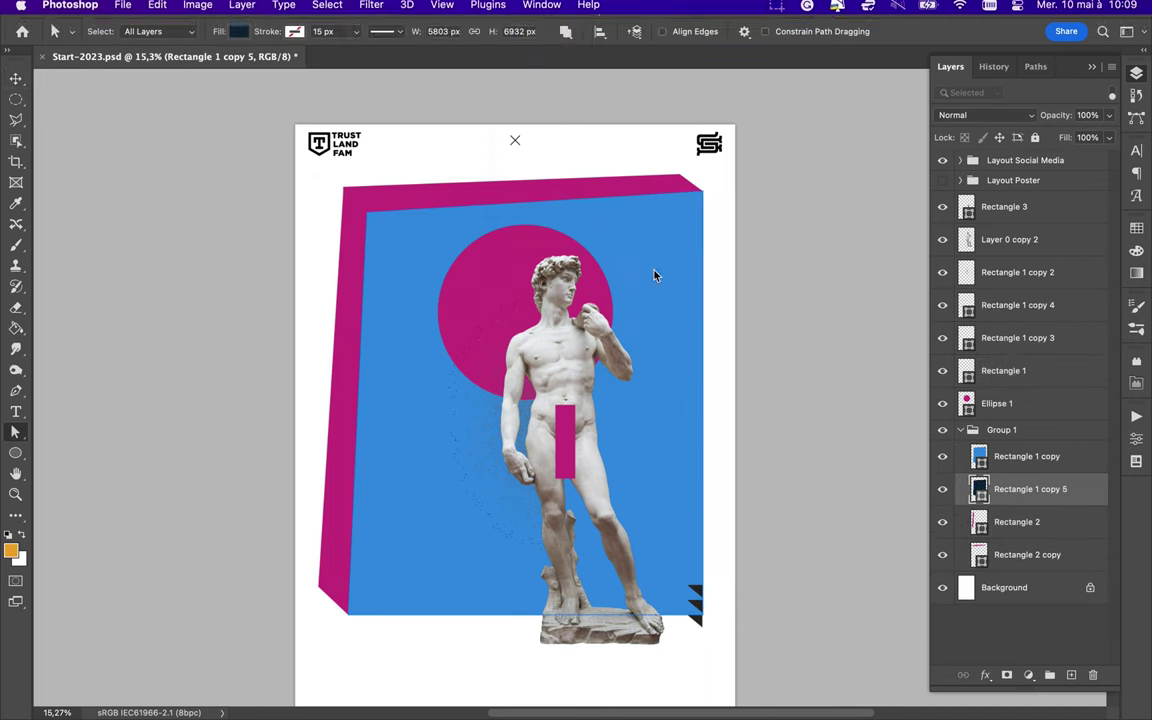
{"action": "left_click", "coordinate": [1047, 113]}
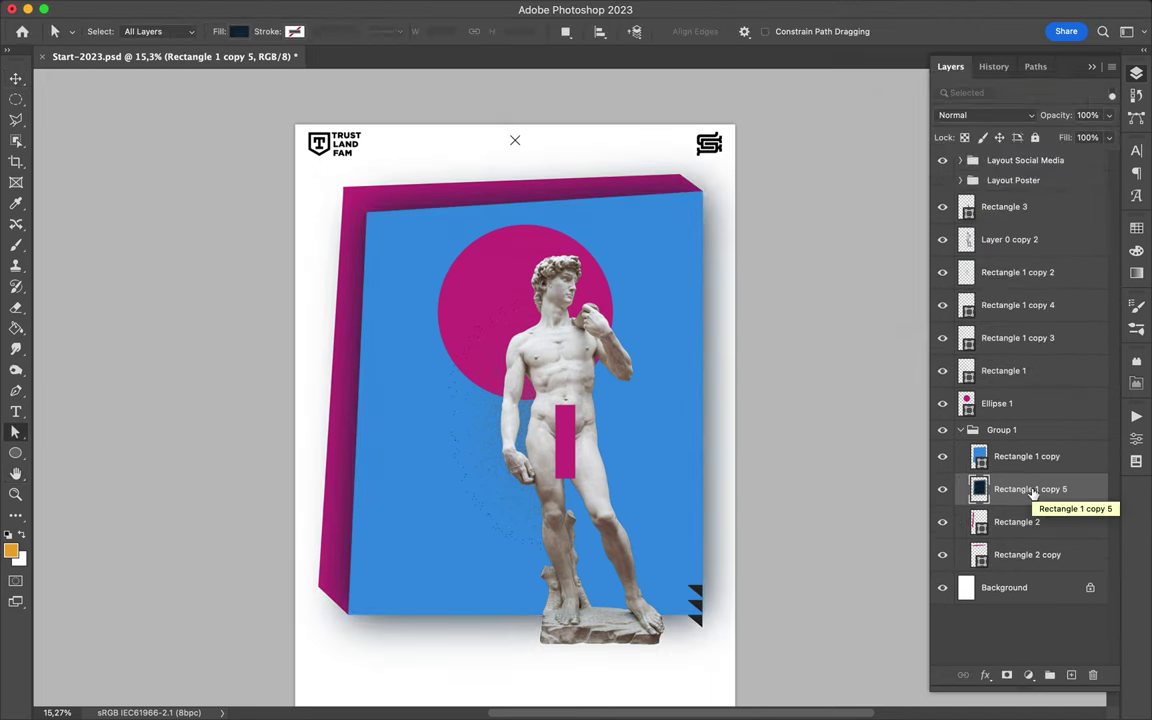
{"action": "left_click_drag", "start_coordinate": [655, 433], "coordinate": [635, 419]}
Copy a triangle to a new spot, rotate and resize it, and bring it to front
{"action": "key", "text": "ctrl+minus"}
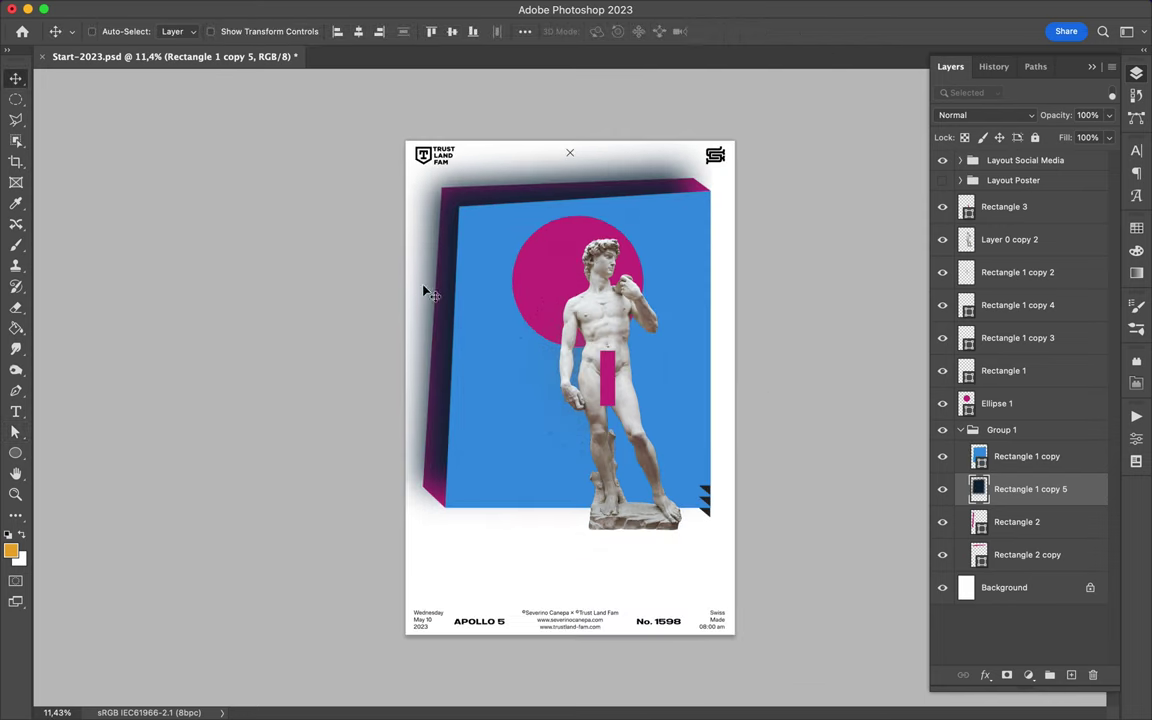
{"action": "key", "text": "ctrl+j"}
{"action": "key", "text": "ctrl+t"}
{"action": "left_click_drag", "start_coordinate": [390, 330], "coordinate": [816, 418]}
{"action": "left_click_drag", "start_coordinate": [771, 563], "coordinate": [926, 563]}
{"action": "key", "text": "Return"}
{"action": "key", "text": "ctrl+shift+bracketright"}
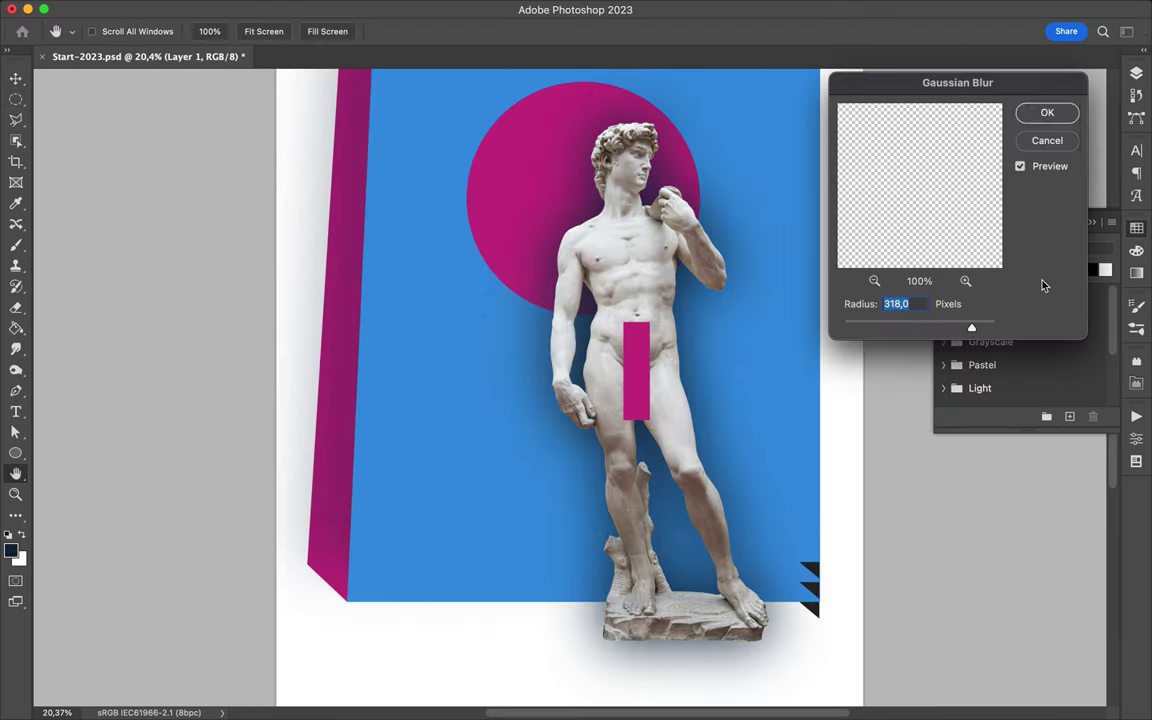
Confirm the shadow blur and erase the shadow below the statue's base outside the panel
{"action": "key", "text": "Return"}
{"action": "key", "text": "ctrl+0"}
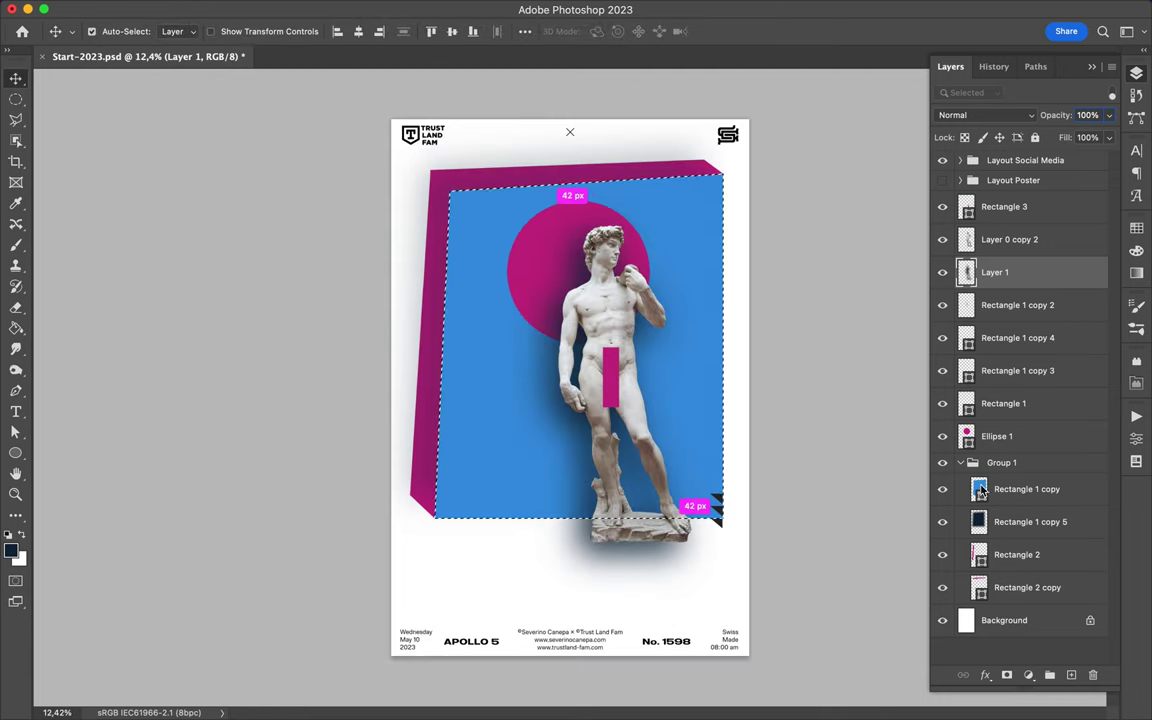
{"action": "key", "text": "e"}
{"action": "right_click", "coordinate": [580, 226]}
{"action": "left_click_drag", "start_coordinate": [580, 570], "coordinate": [680, 575]}
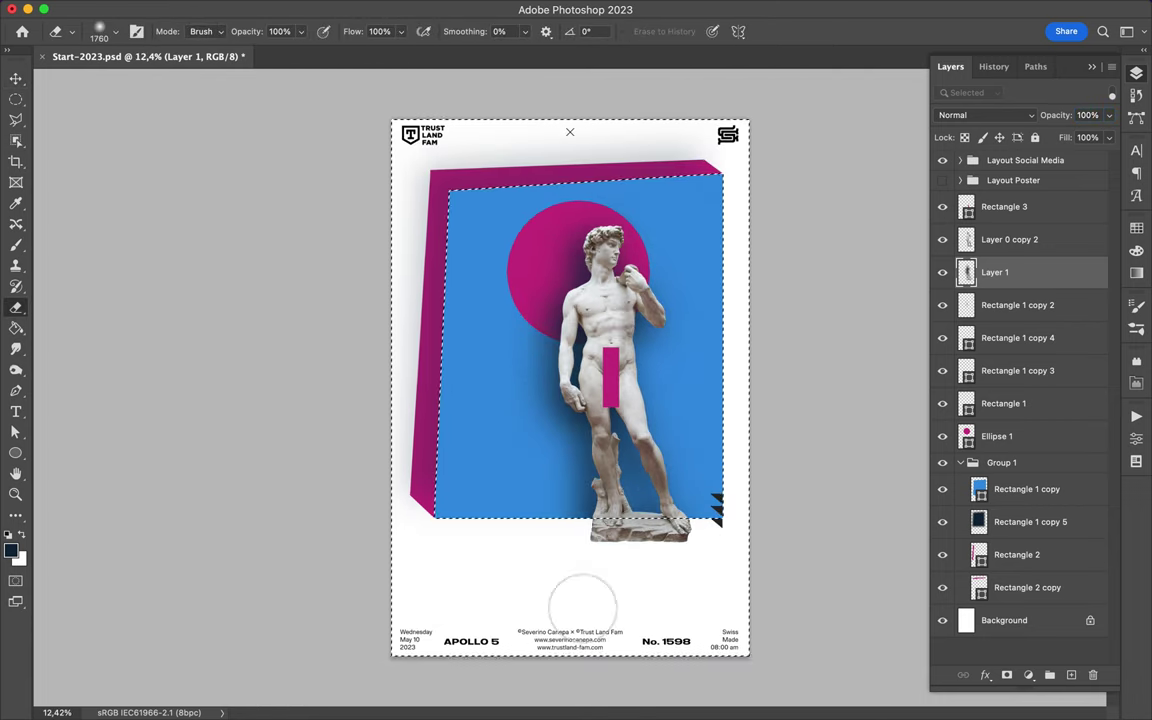
{"action": "key", "text": "ctrl+d"}
{"action": "key", "text": "v"}
Add a fully desaturated Hue/Saturation adjustment with lightness -27, clipped to the statue
{"action": "scroll", "coordinate": [558, 440], "scroll_direction": "up", "scroll_amount": 1}
{"action": "left_click", "coordinate": [1010, 239]}
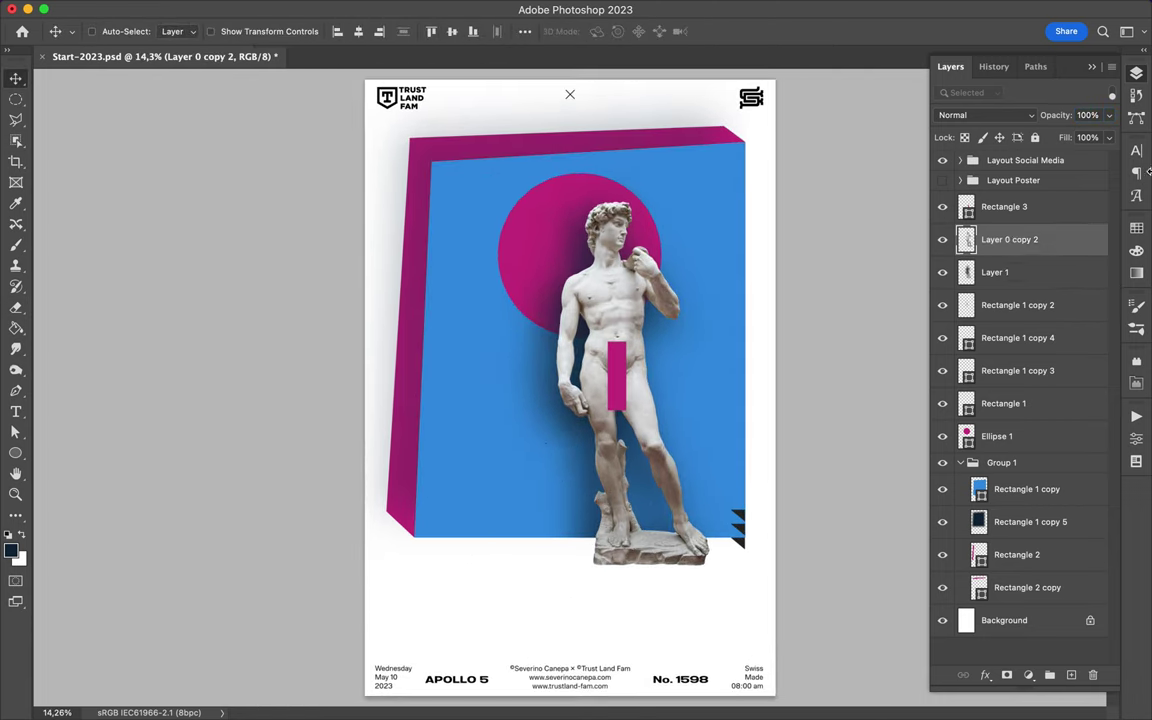
{"action": "left_click", "coordinate": [1028, 675]}
{"action": "left_click", "coordinate": [1055, 499]}
{"action": "left_click_drag", "start_coordinate": [990, 539], "coordinate": [841, 540]}
{"action": "left_click_drag", "start_coordinate": [990, 569], "coordinate": [963, 572]}
{"action": "key", "text": "ctrl+alt+g"}
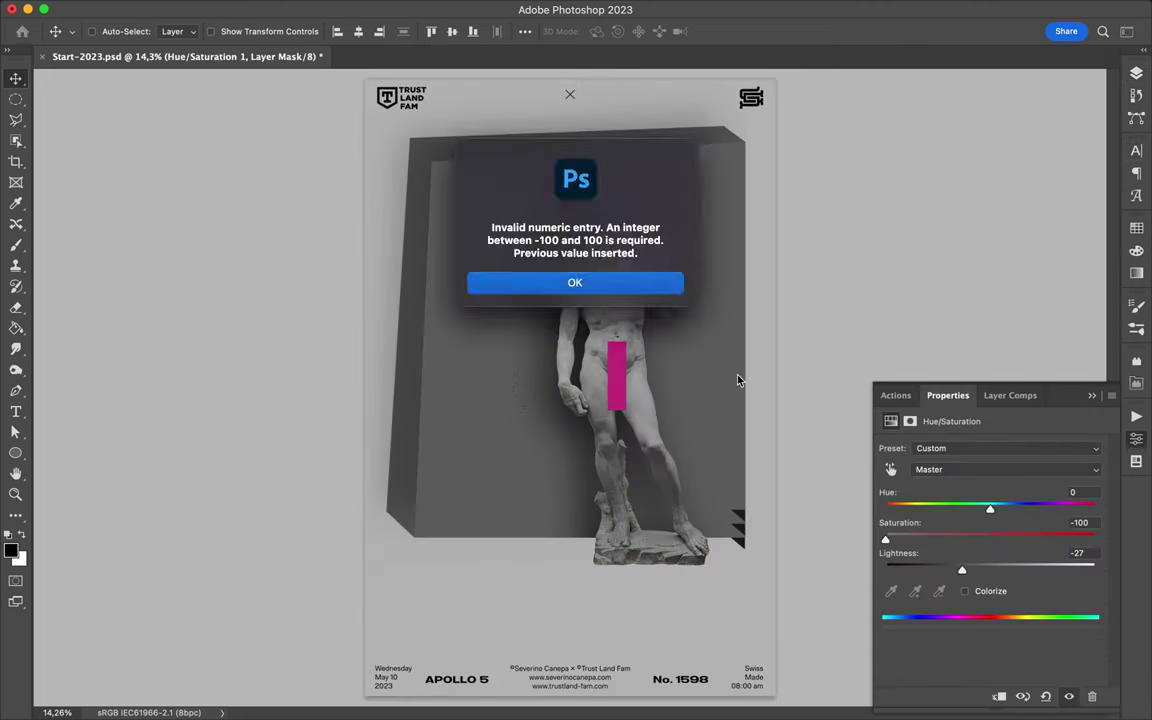
{"action": "key", "text": "Return"}
Add a Levels adjustment with black input 52, clipped to the statue
{"action": "key", "text": "F7"}
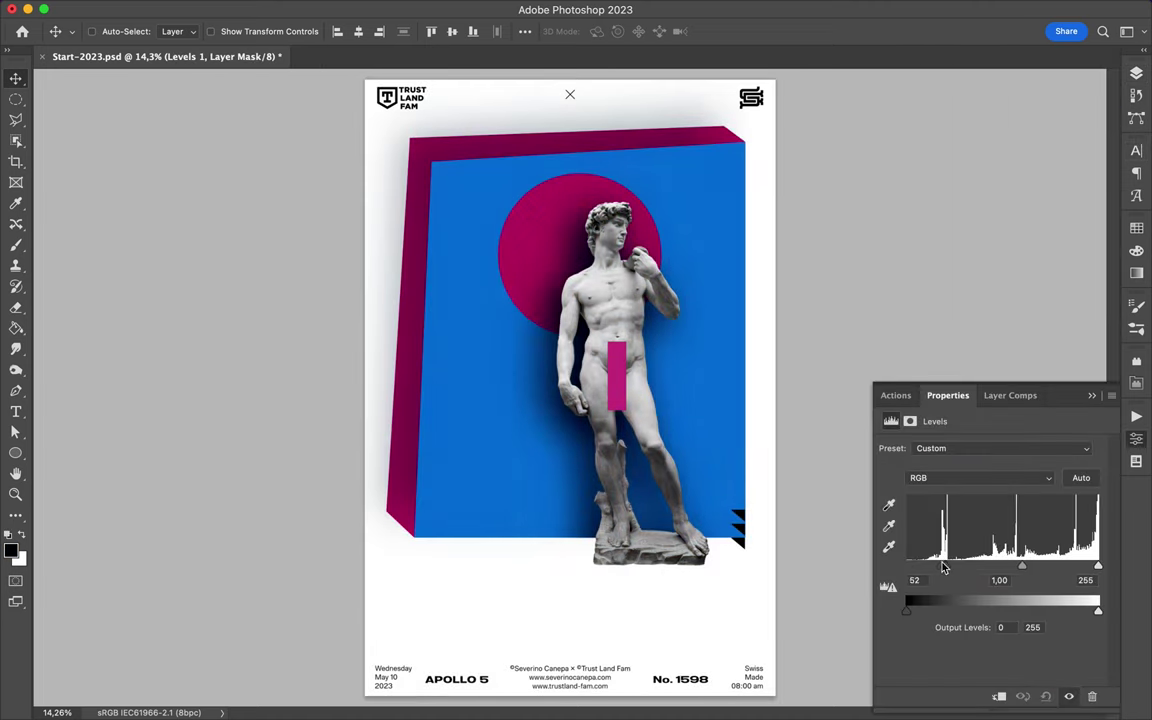
{"action": "left_click_drag", "start_coordinate": [1088, 567], "coordinate": [1030, 567]}
{"action": "key", "text": "F7"}
{"action": "key", "text": "ctrl+alt+g"}
{"action": "left_click", "coordinate": [995, 337]}
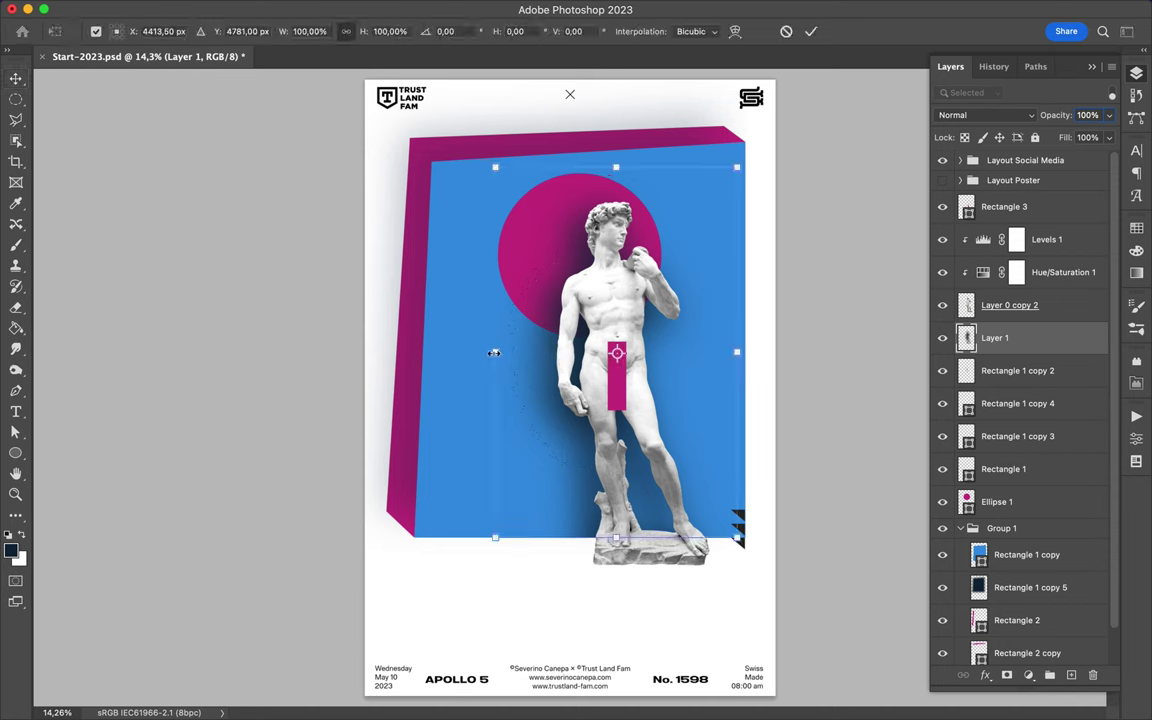
Make the shadow Multiply at 60% fill with a downward gradient mask, then draw a large white ellipse
{"action": "left_click", "coordinate": [985, 115]}
{"action": "left_click", "coordinate": [958, 169]}
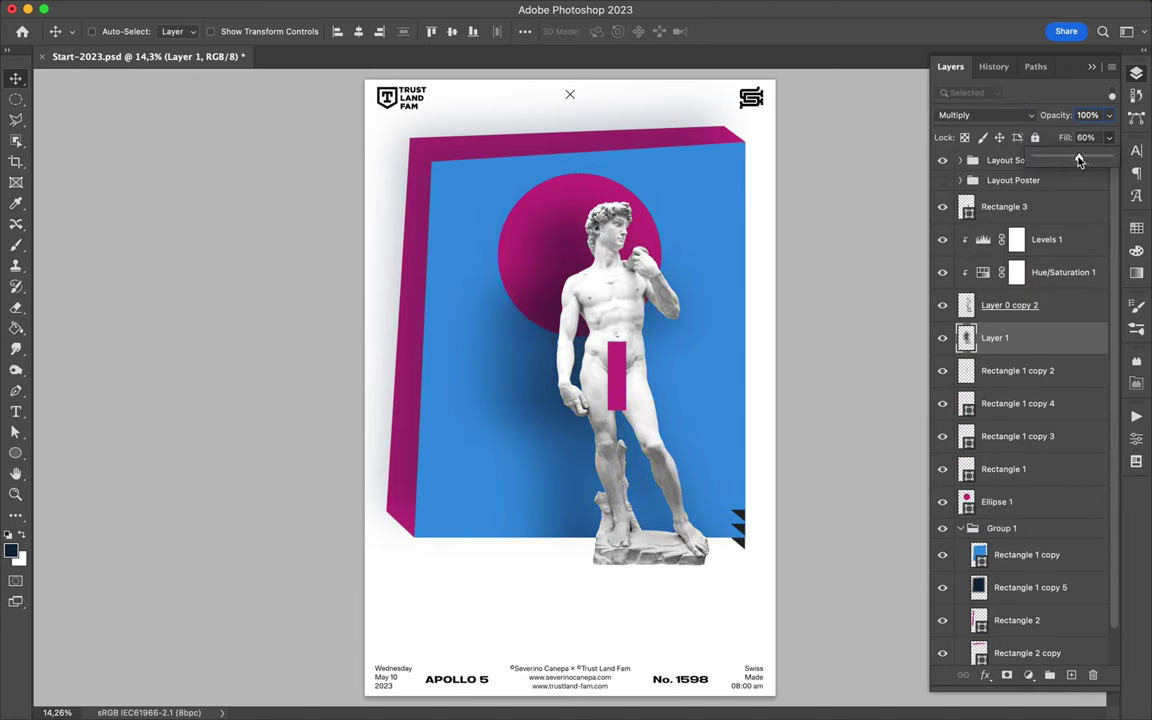
{"action": "key", "text": "shift+6"}
{"action": "key", "text": "g"}
{"action": "left_click_drag", "start_coordinate": [570, 121], "coordinate": [590, 497]}
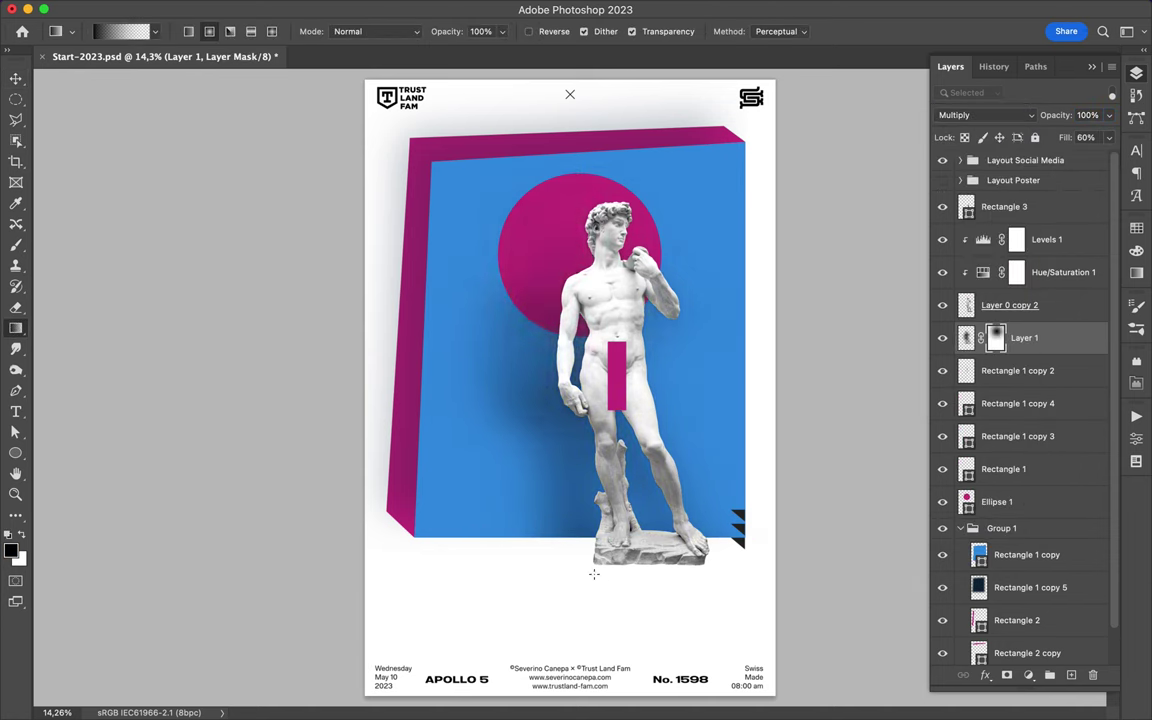
{"action": "left_click_drag", "start_coordinate": [561, 149], "coordinate": [568, 537]}
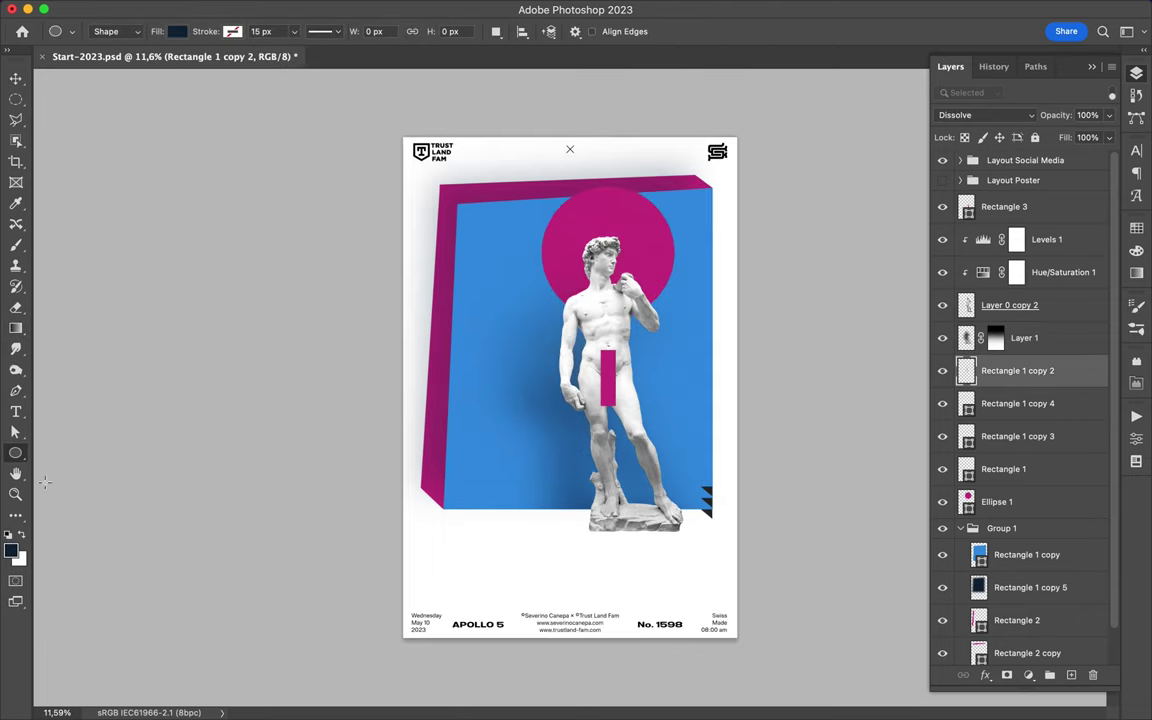
{"action": "mouse_move", "coordinate": [391, 183]}
{"action": "left_mouse_down"}
{"action": "mouse_move", "coordinate": [665, 445]}
{"action": "mouse_move", "coordinate": [663, 609]}
{"action": "left_mouse_up"}
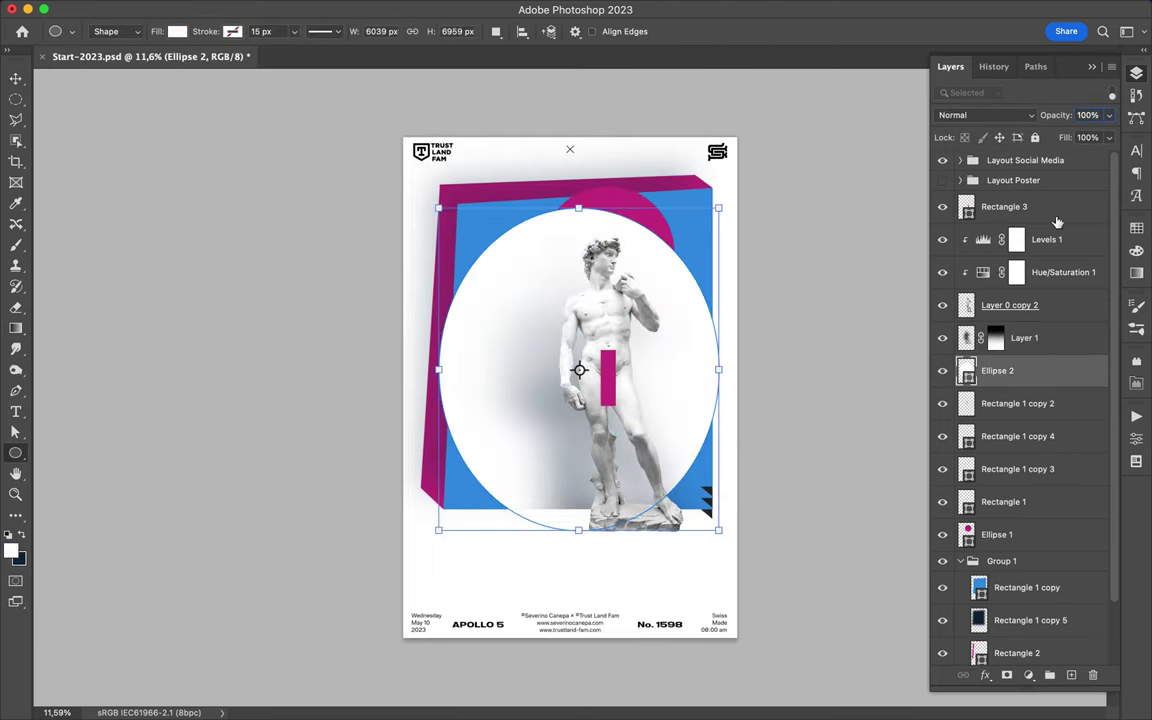
Free-transform the selected layer, dragging a handle to flip and enlarge it
{"action": "key", "text": "v"}
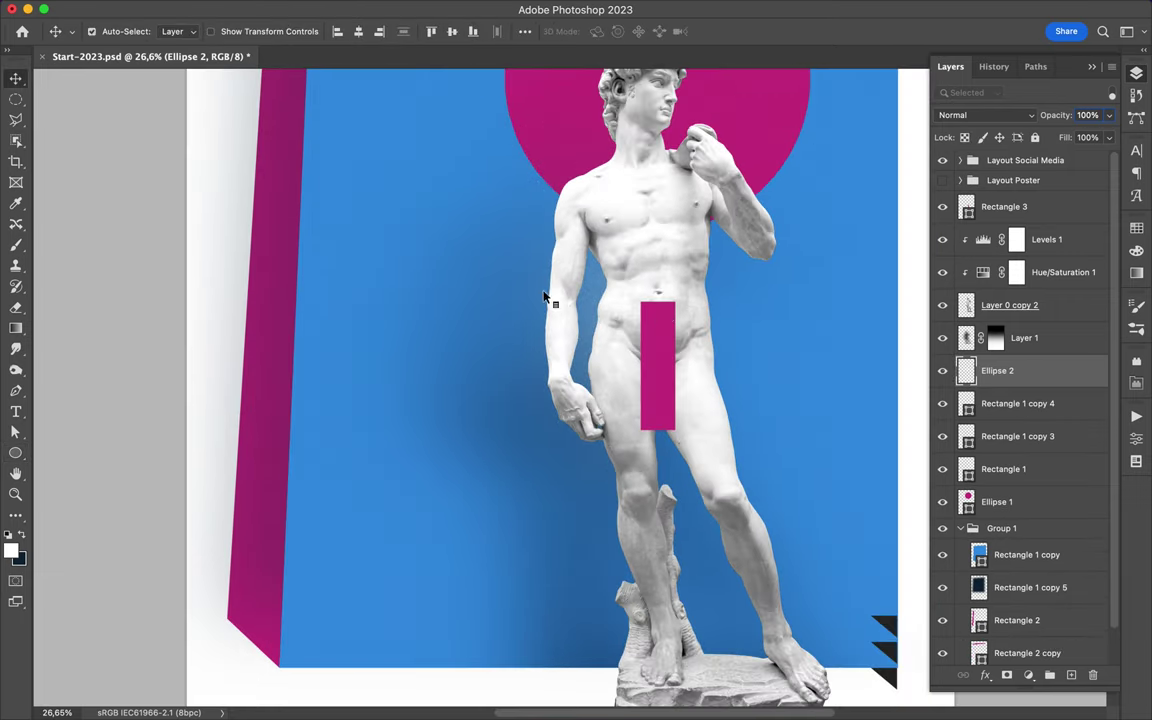
{"action": "key", "text": "ctrl+t"}
{"action": "left_click_drag", "start_coordinate": [790, 440], "coordinate": [714, 349]}
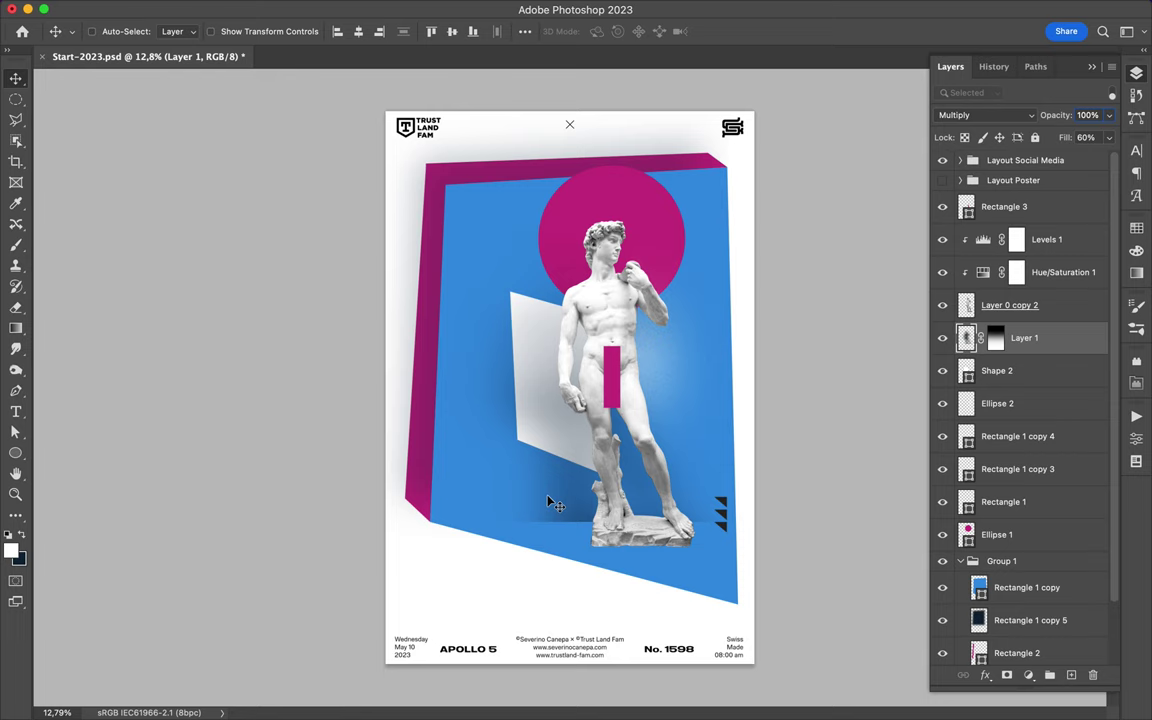
Warp the statue's shadow, pulling its lower-right corner down
{"action": "key", "text": "super+t"}
{"action": "right_click", "coordinate": [733, 453]}
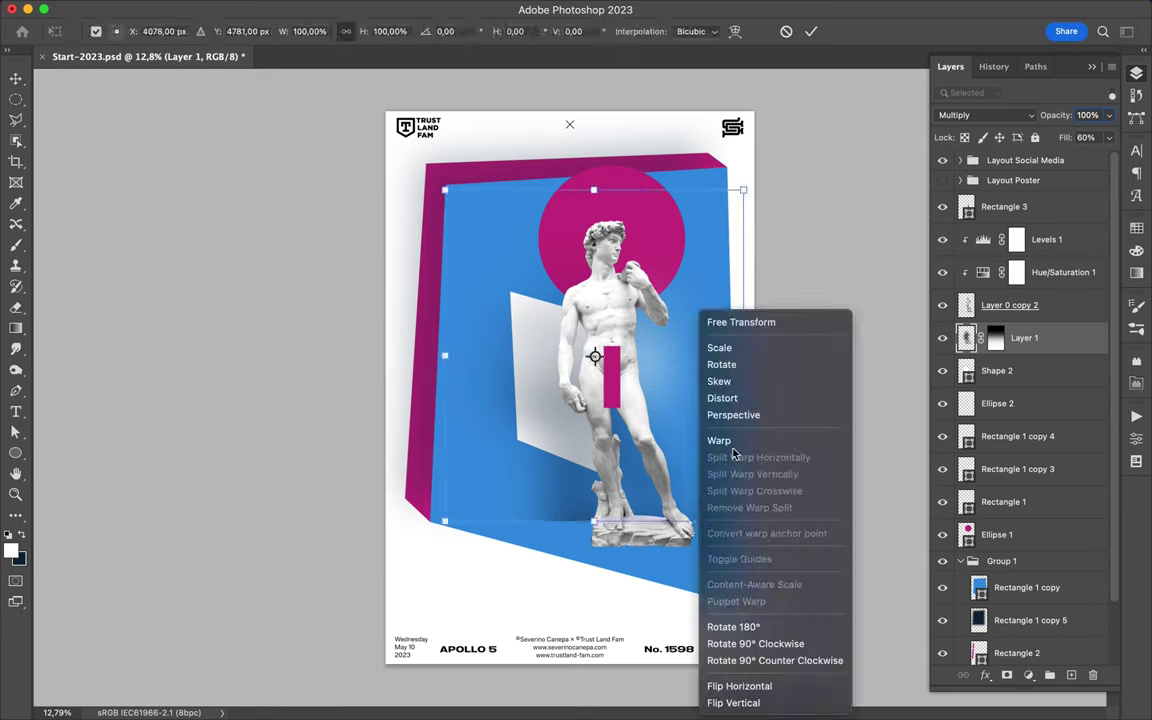
{"action": "left_click", "coordinate": [732, 448]}
{"action": "left_click_drag", "start_coordinate": [743, 521], "coordinate": [738, 608]}
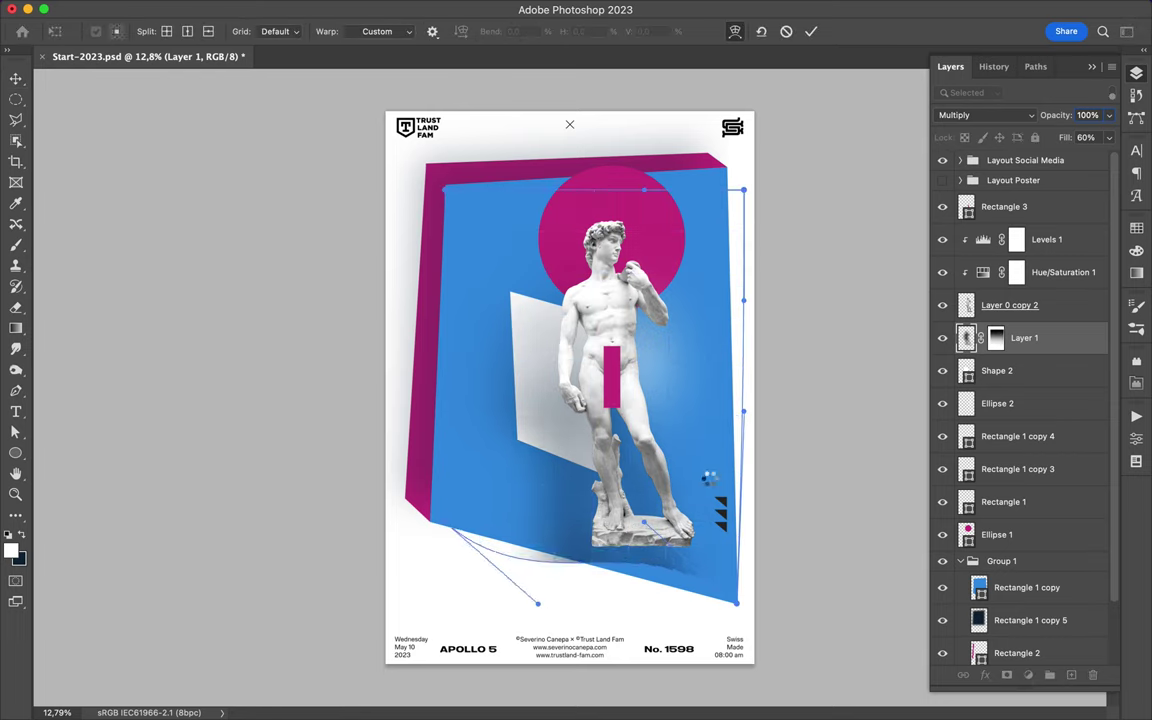
{"action": "key", "text": "Return"}
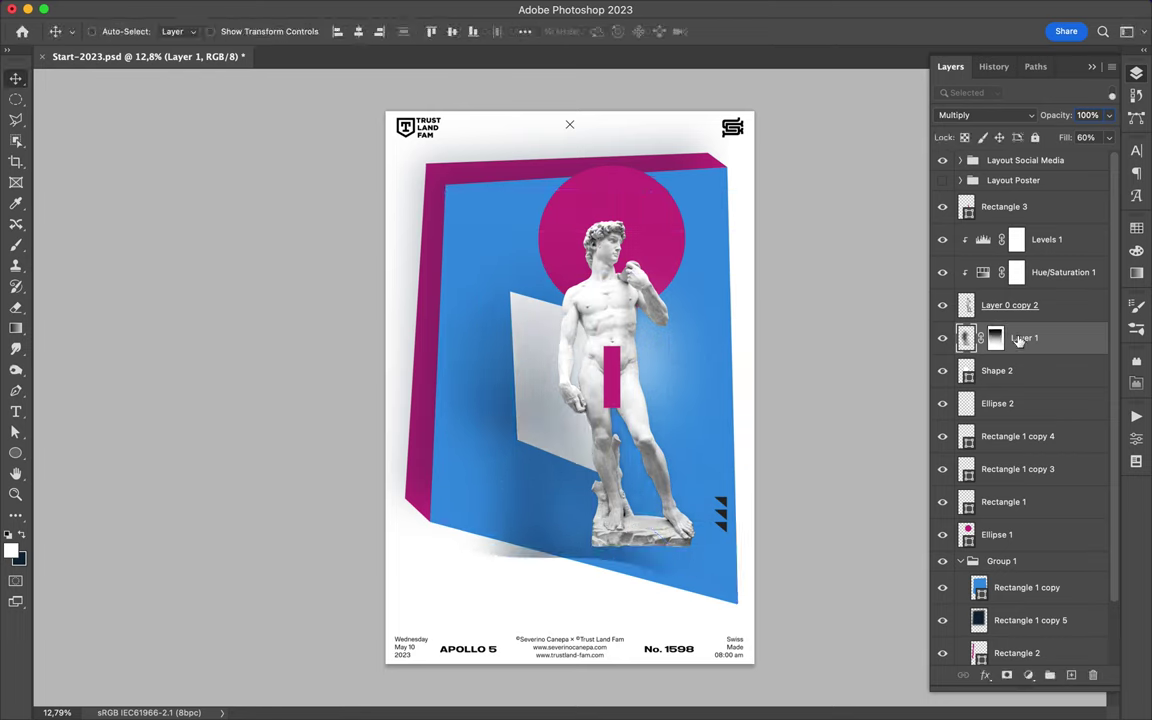
Warp the shadow again to follow the panel's bottom edge
{"action": "key", "text": "super+t"}
{"action": "right_click", "coordinate": [691, 504]}
{"action": "left_click", "coordinate": [640, 432]}
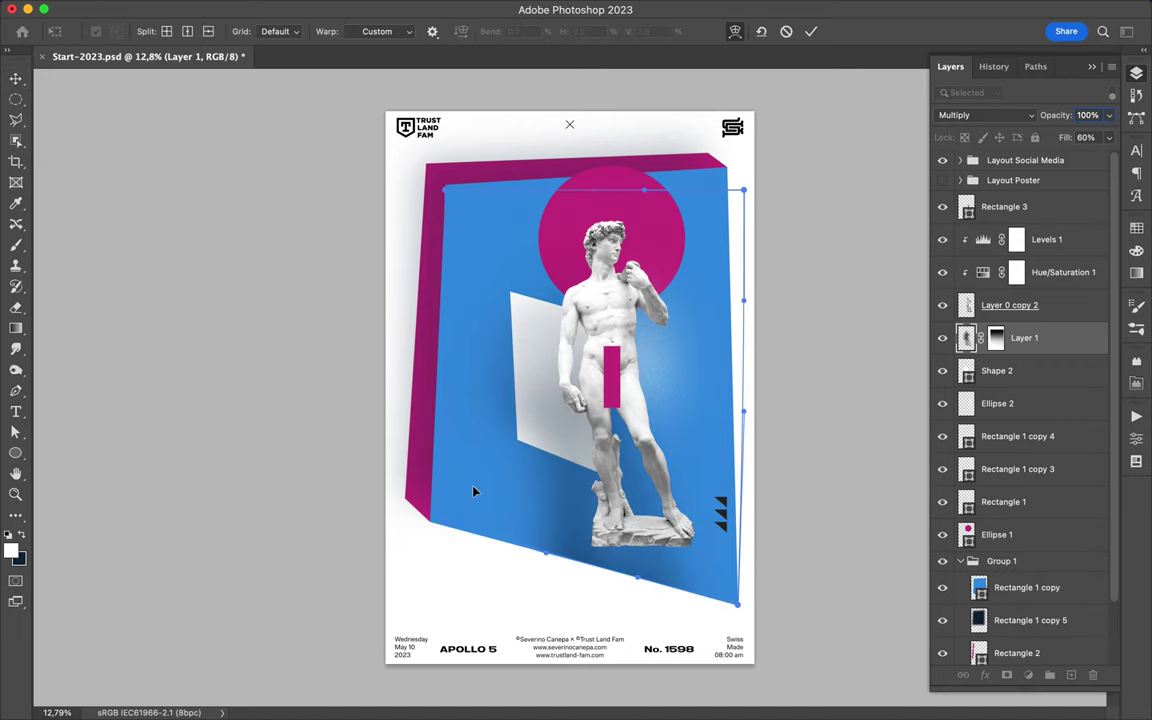
{"action": "scroll", "coordinate": [474, 491], "scroll_direction": "up", "scroll_amount": 3}
{"action": "left_click_drag", "start_coordinate": [401, 583], "coordinate": [541, 588]}
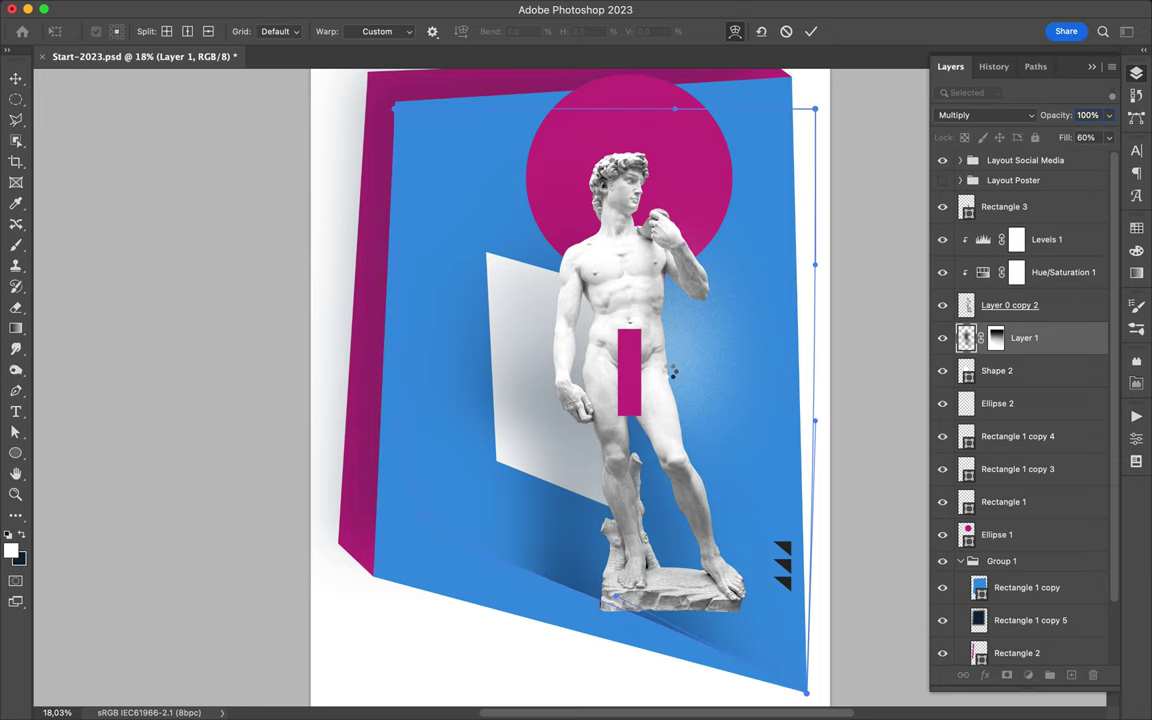
{"action": "key", "text": "Return"}
Select the magenta bar's shape path over the statue, then return to moving layers
{"action": "key", "text": "a"}
{"action": "left_click", "coordinate": [632, 385]}
{"action": "key", "text": "Escape"}
{"action": "scroll", "coordinate": [725, 283], "scroll_direction": "down", "scroll_amount": 1}
{"action": "scroll", "coordinate": [674, 216], "scroll_direction": "down", "scroll_amount": 1}
Move the statue group and its shadow lower on the poster
{"action": "key", "text": "v"}
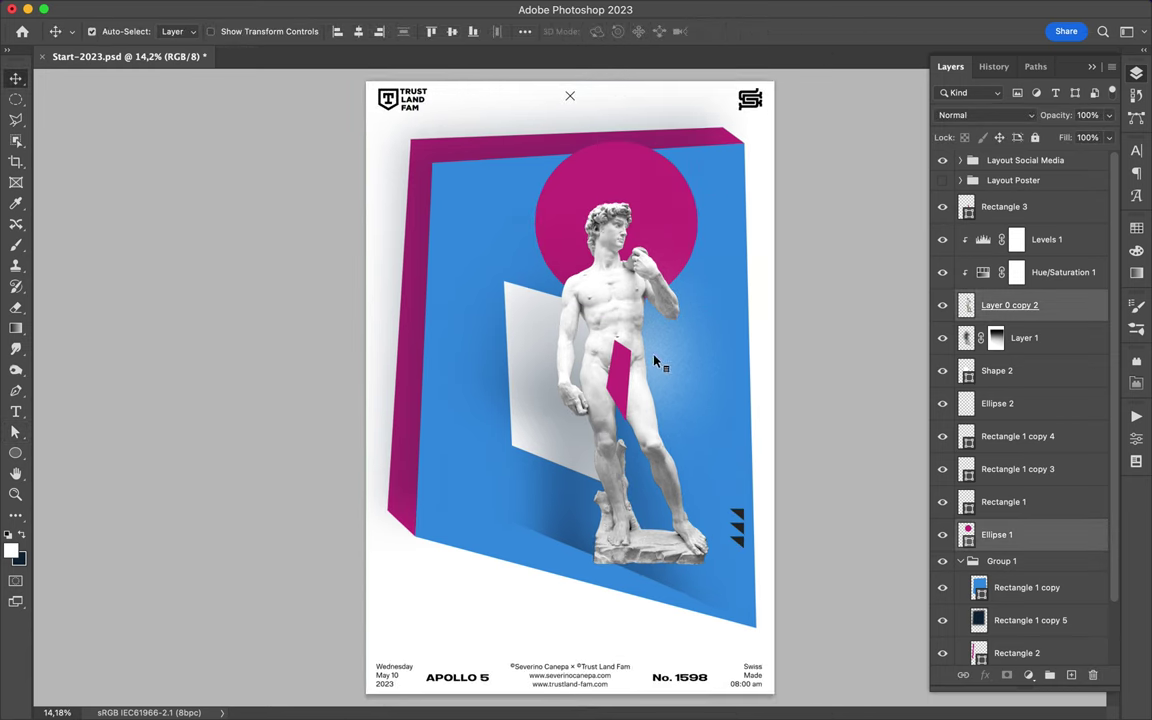
{"action": "left_click", "coordinate": [997, 370], "text": "shift"}
{"action": "left_click_drag", "start_coordinate": [601, 331], "coordinate": [601, 371]}
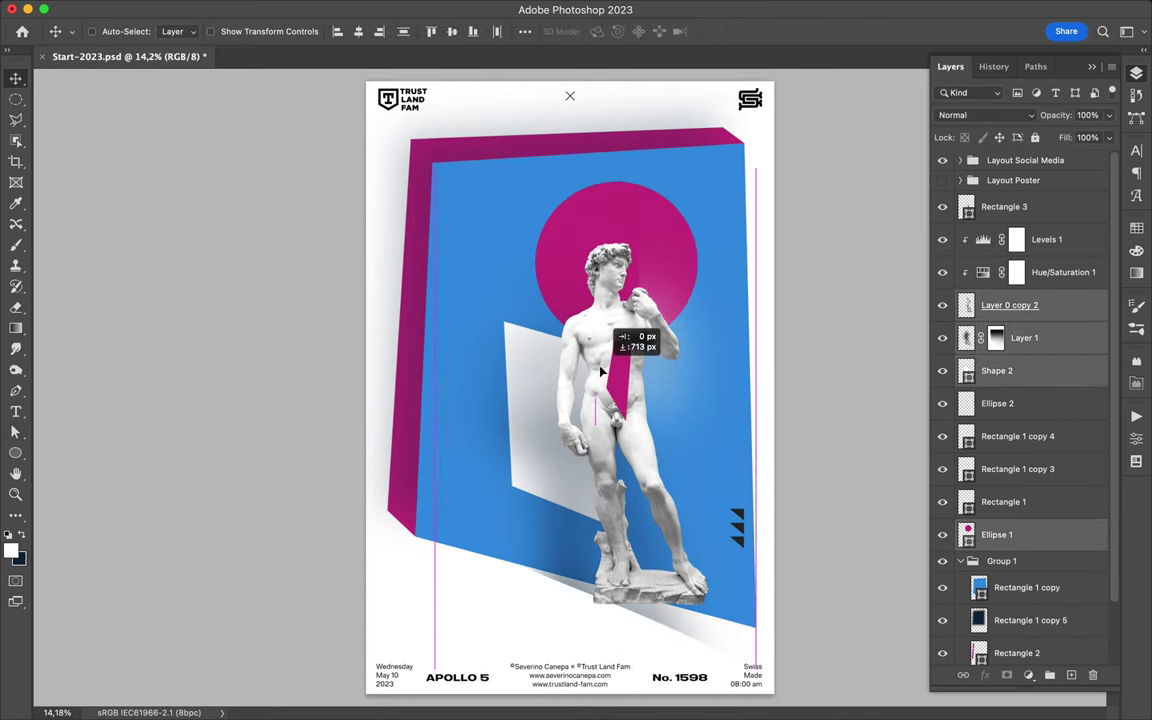
{"action": "left_click", "coordinate": [607, 405], "text": "ctrl"}
{"action": "left_click", "coordinate": [697, 615], "text": "ctrl"}
{"action": "left_click", "coordinate": [600, 580], "text": "ctrl"}
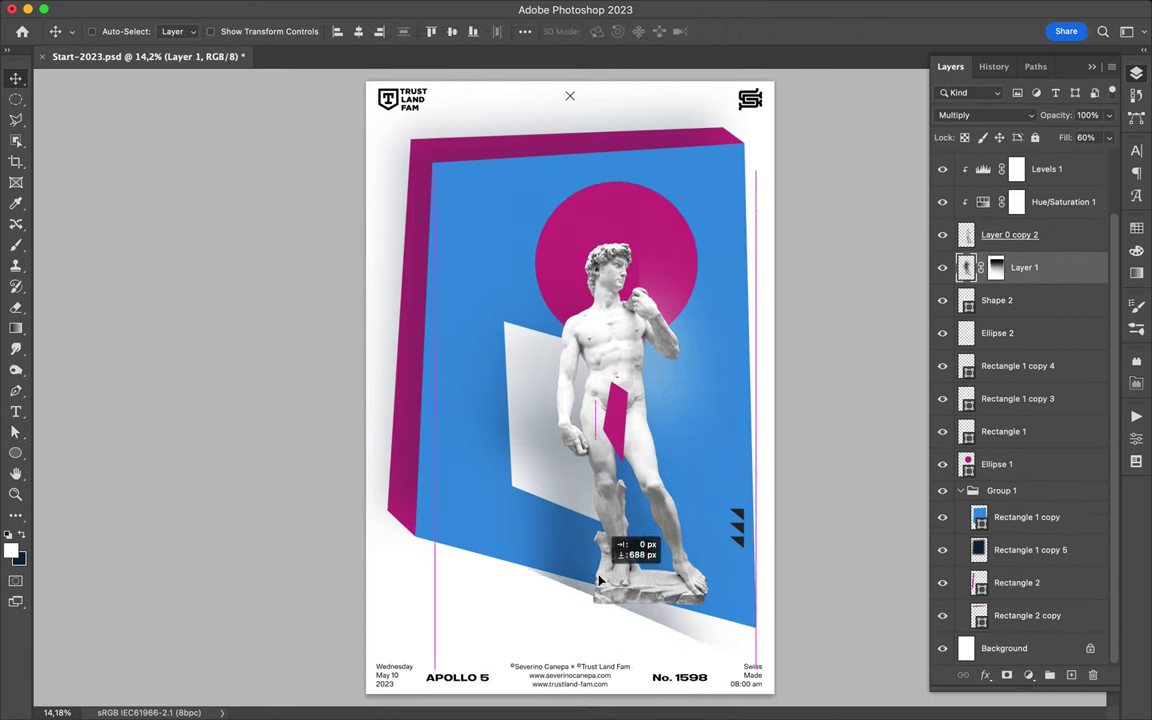
{"action": "left_click_drag", "start_coordinate": [600, 580], "coordinate": [600, 574]}
Erase the shadow spilling below the statue and nudge the magenta bar down-right
{"action": "key", "text": "b"}
{"action": "left_click_drag", "start_coordinate": [450, 560], "coordinate": [733, 663]}
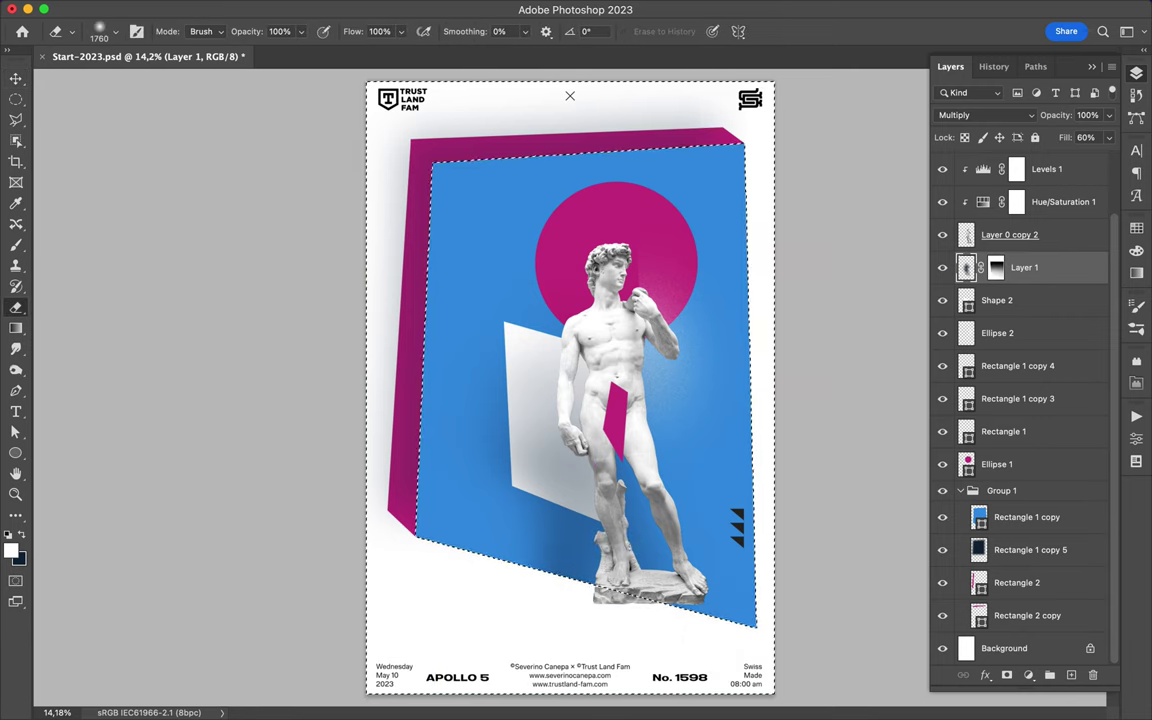
{"action": "key", "text": "v"}
{"action": "left_click_drag", "start_coordinate": [646, 610], "coordinate": [656, 635]}
{"action": "left_click", "coordinate": [617, 436], "text": "ctrl"}
{"action": "left_click_drag", "start_coordinate": [617, 436], "coordinate": [625, 458]}
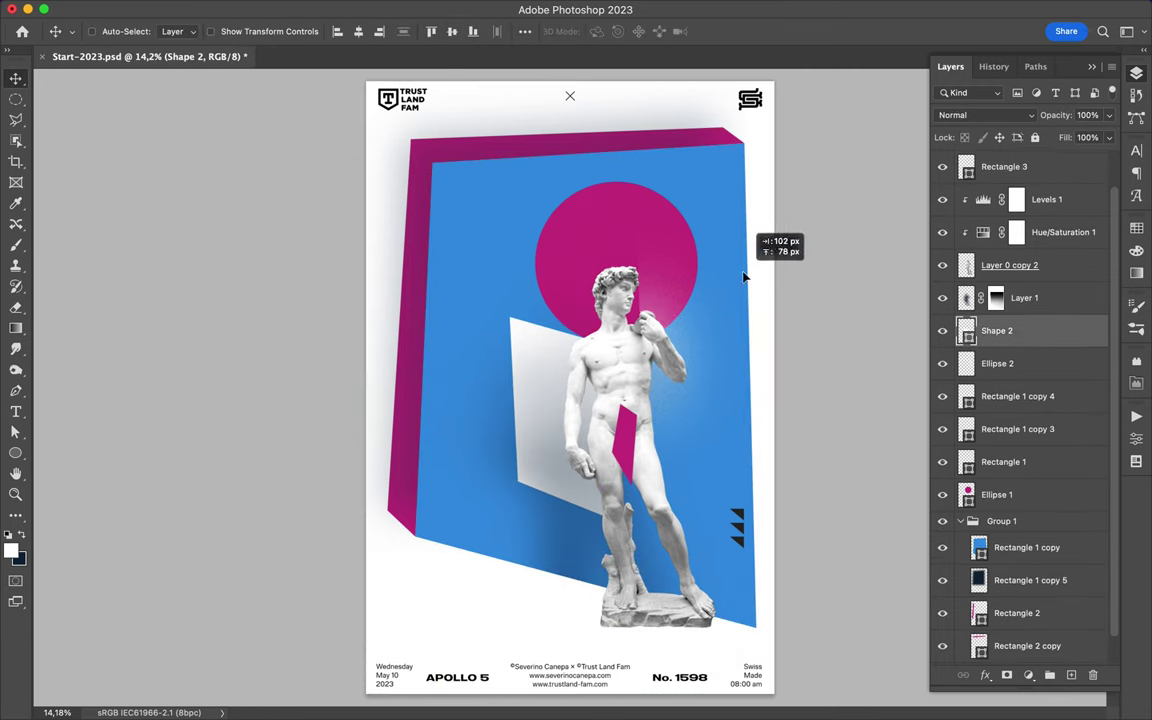
Shift the magenta circle right and enlarge it behind the statue's head
{"action": "left_click", "coordinate": [685, 427], "text": "ctrl"}
{"action": "left_click_drag", "start_coordinate": [628, 245], "coordinate": [662, 261]}
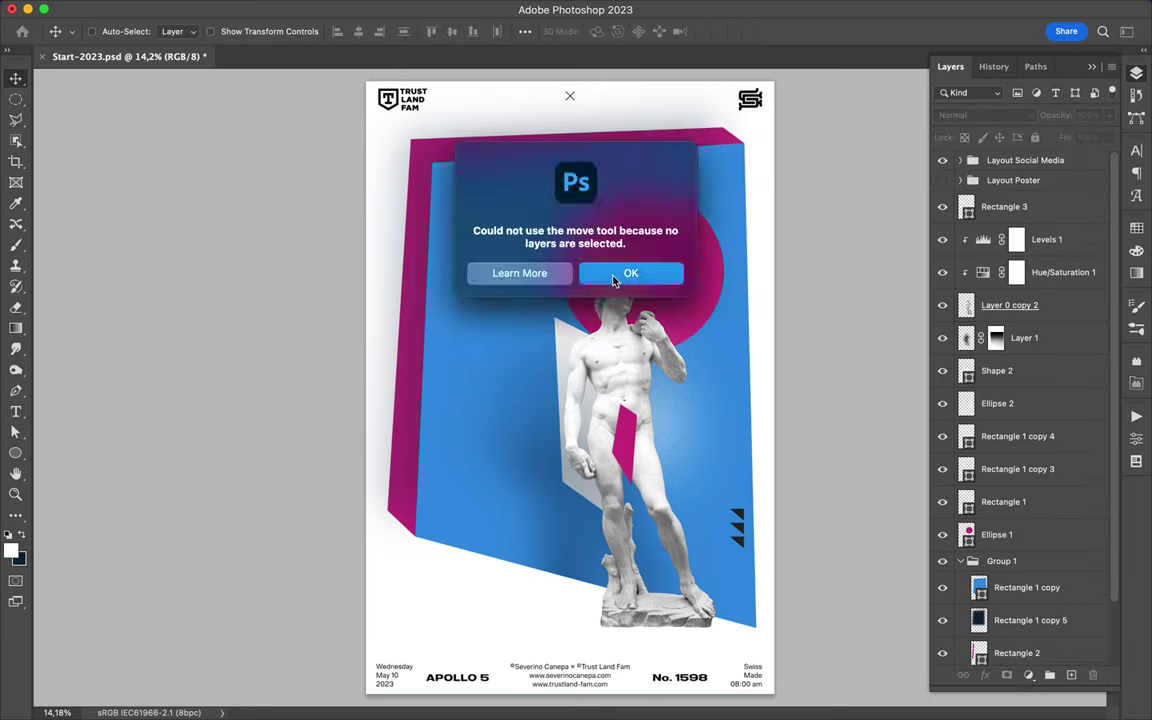
{"action": "left_click", "coordinate": [614, 281]}
{"action": "left_click", "coordinate": [525, 325], "text": "ctrl"}
{"action": "left_click", "coordinate": [689, 232], "text": "ctrl"}
{"action": "key", "text": "ctrl+t"}
{"action": "left_click_drag", "start_coordinate": [663, 222], "coordinate": [777, 245]}
{"action": "key", "text": "Return"}
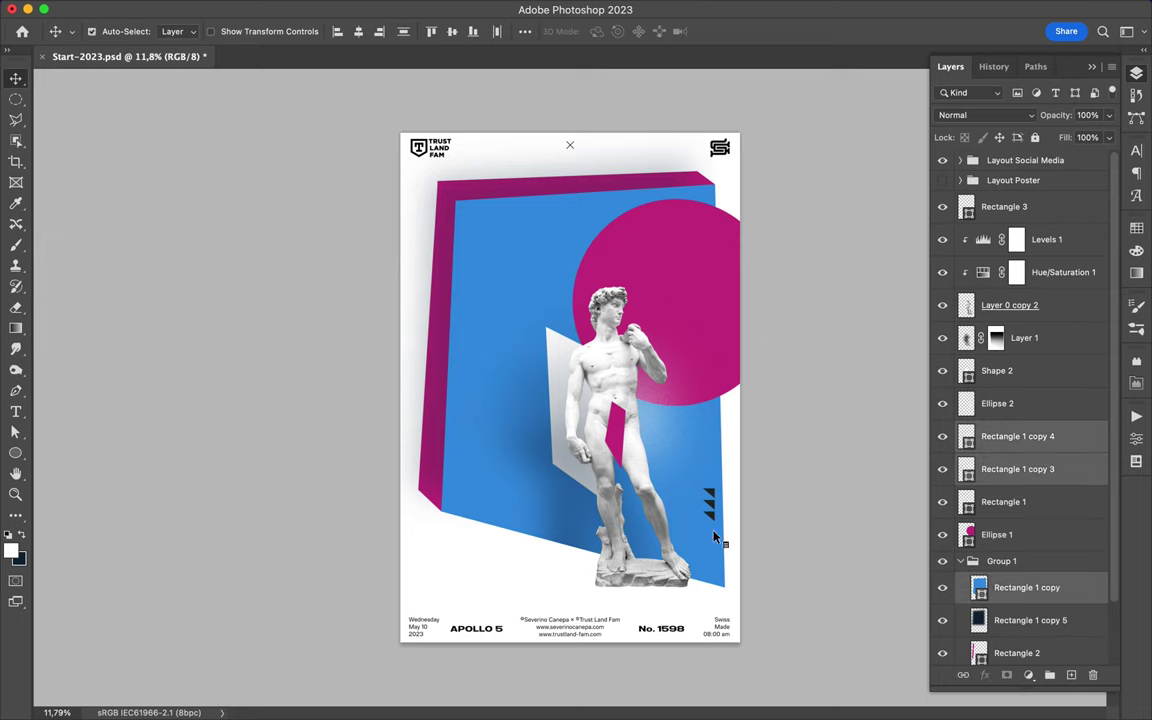
Rotate and enlarge the three small black triangles near the statue's base
{"action": "left_click", "coordinate": [709, 493], "text": "ctrl"}
{"action": "left_click", "coordinate": [975, 501], "text": "shift"}
{"action": "left_click_drag", "start_coordinate": [701, 485], "coordinate": [728, 455]}
{"action": "key", "text": "Return"}
Duplicate the three black triangles to the left and enlarge the copies
{"action": "left_click_drag", "start_coordinate": [700, 525], "coordinate": [510, 440]}
{"action": "left_click", "coordinate": [159, 10]}
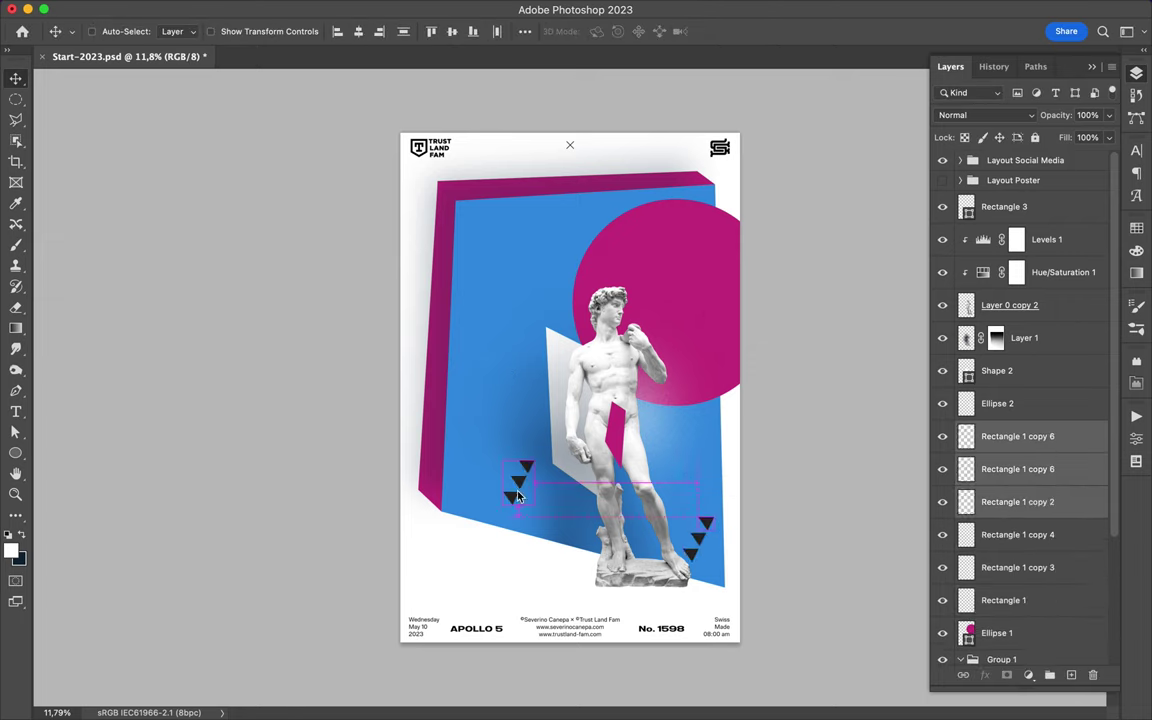
{"action": "mouse_move", "coordinate": [543, 553]}
{"action": "left_mouse_down"}
{"action": "mouse_move", "coordinate": [440, 320]}
{"action": "mouse_move", "coordinate": [440, 459]}
{"action": "mouse_move", "coordinate": [437, 442]}
{"action": "left_mouse_up"}
{"action": "scroll", "coordinate": [437, 442], "scroll_direction": "up", "scroll_amount": 5}
{"action": "scroll", "coordinate": [440, 452], "scroll_direction": "down", "scroll_amount": 10}
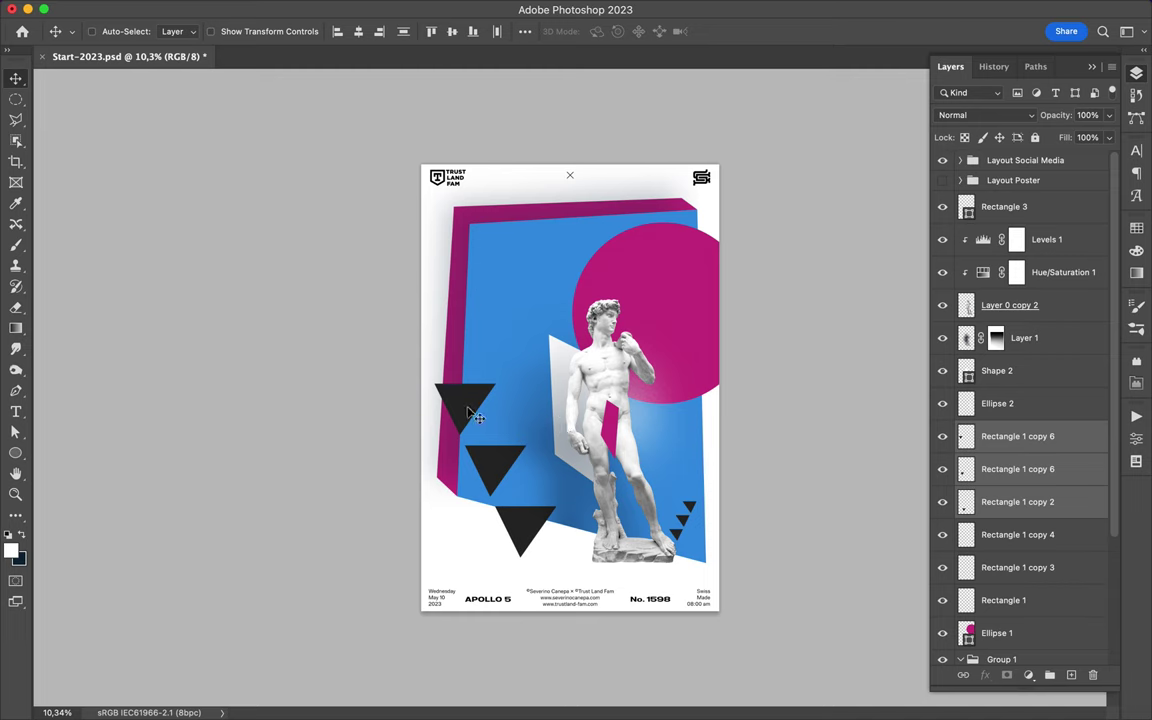
Draw a light grey rectangle over the lower left, then delete it and fit the poster
{"action": "key", "text": "u"}
{"action": "left_click_drag", "start_coordinate": [430, 366], "coordinate": [581, 575]}
{"action": "key", "text": "a"}
{"action": "left_click", "coordinate": [238, 31]}
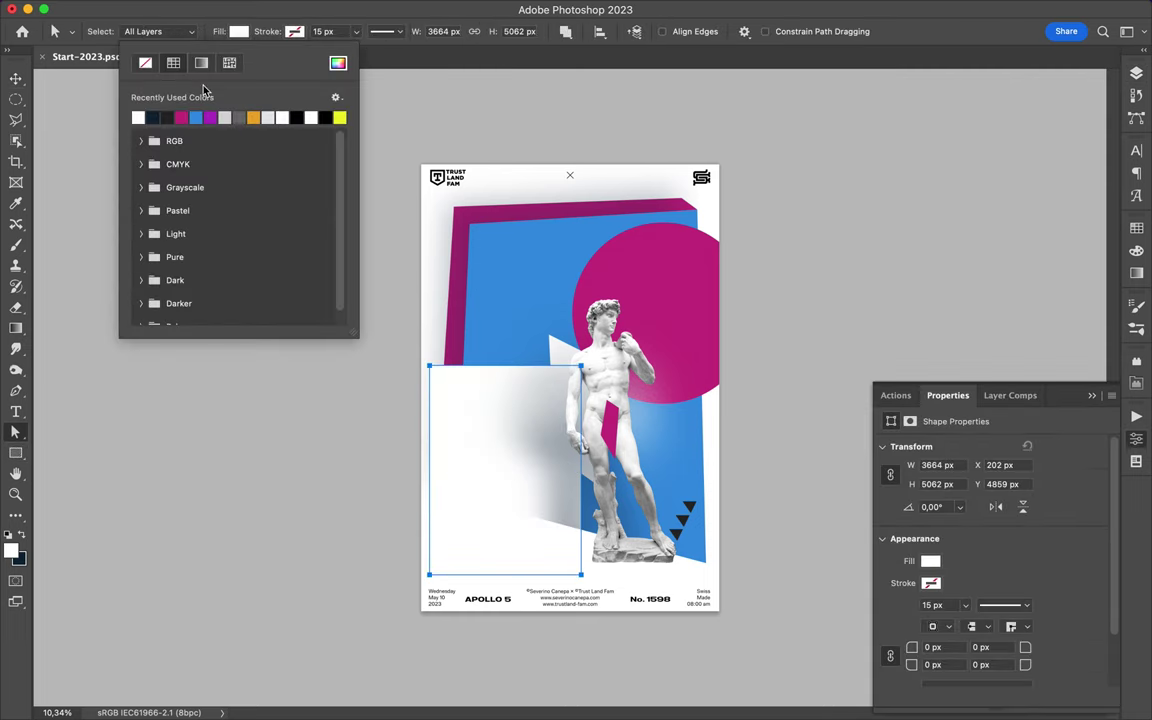
{"action": "left_click", "coordinate": [224, 117]}
{"action": "key", "text": "F7"}
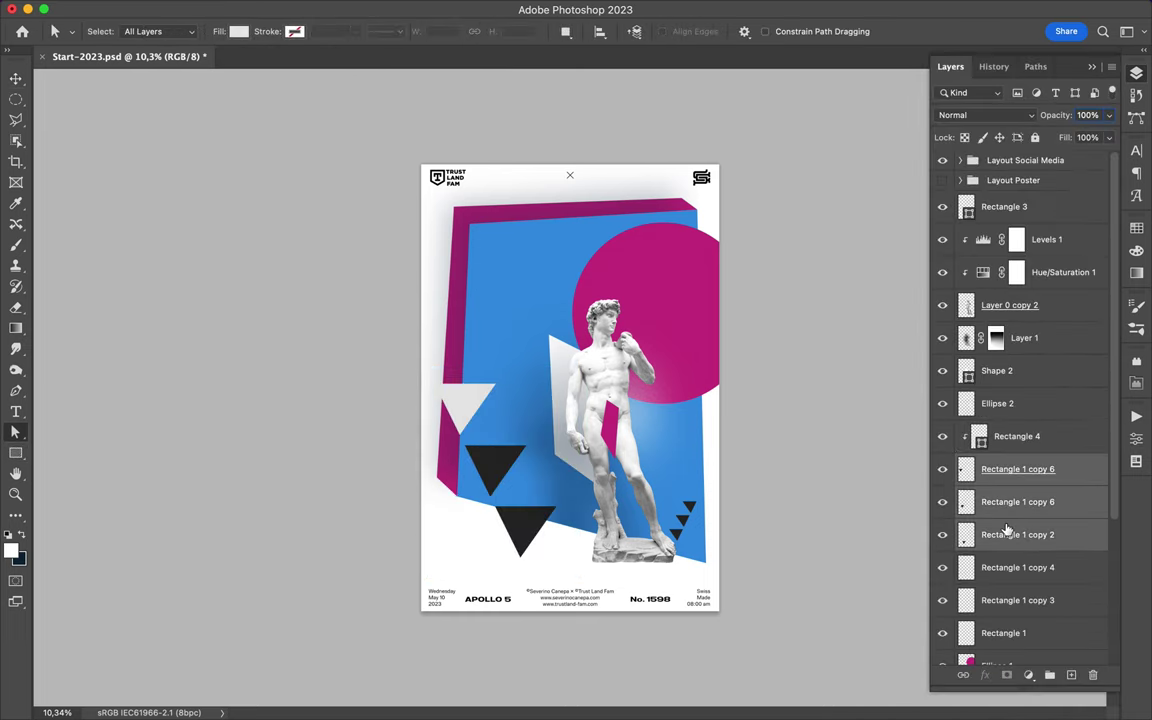
{"action": "left_click_drag", "start_coordinate": [1005, 432], "coordinate": [990, 450]}
{"action": "key", "text": "ctrl+0"}
{"action": "key", "text": "BackSpace"}
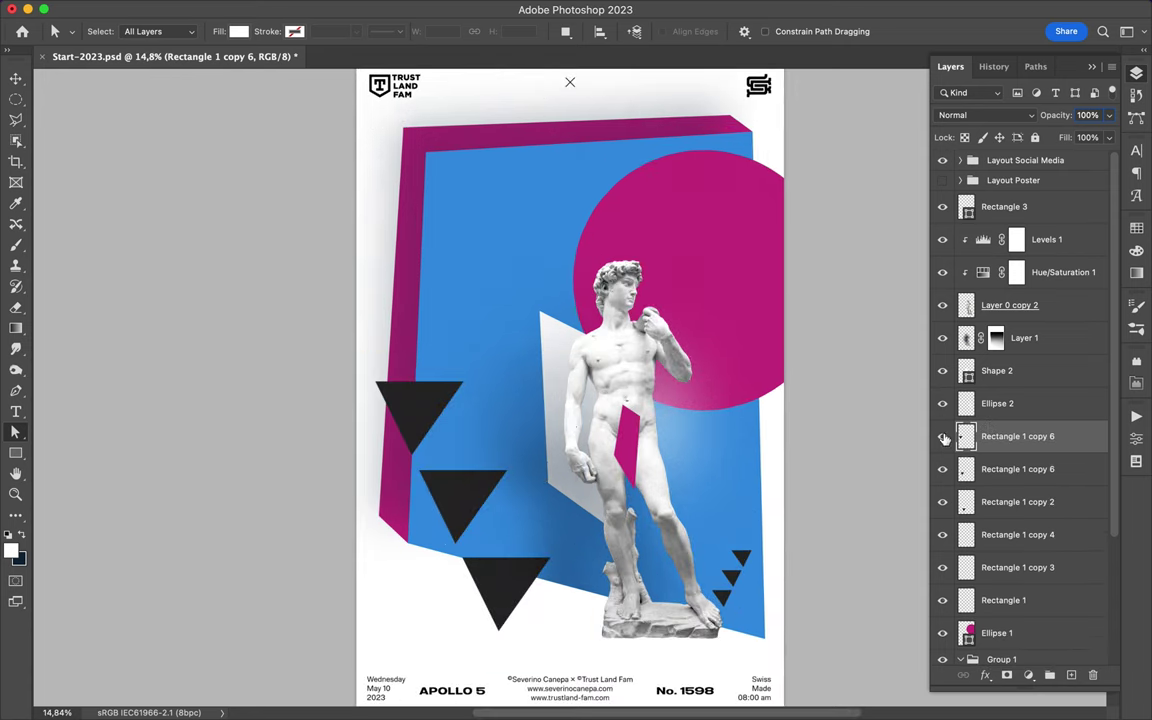
Move the three large triangles down and right at the poster's lower left
{"action": "key", "text": "v"}
{"action": "left_click", "coordinate": [485, 477]}
{"action": "key", "text": "Return"}
{"action": "left_click_drag", "start_coordinate": [475, 480], "coordinate": [505, 515]}
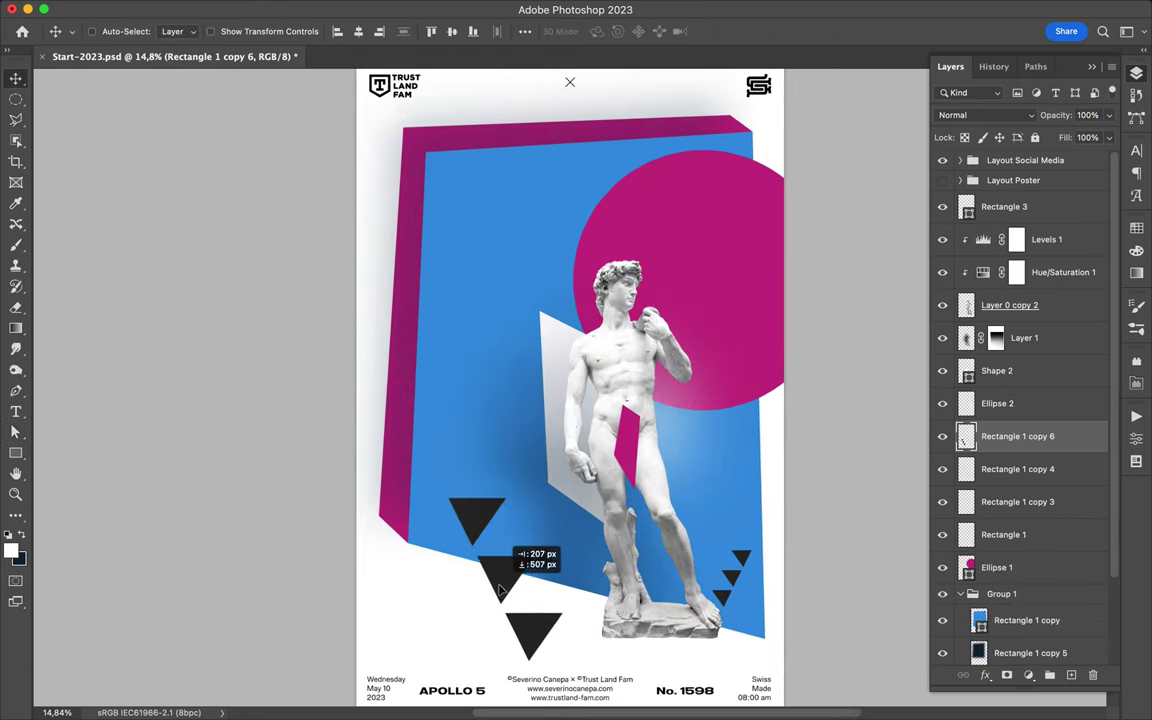
{"action": "key", "text": "ctrl+minus"}
Zoom in on the statue's middle and select the magenta bar over it
{"action": "key", "text": "a"}
{"action": "scroll", "coordinate": [574, 380], "scroll_direction": "up", "scroll_amount": 3}
{"action": "left_click", "coordinate": [645, 470]}
{"action": "key", "text": "v"}
{"action": "left_click", "coordinate": [15, 432]}
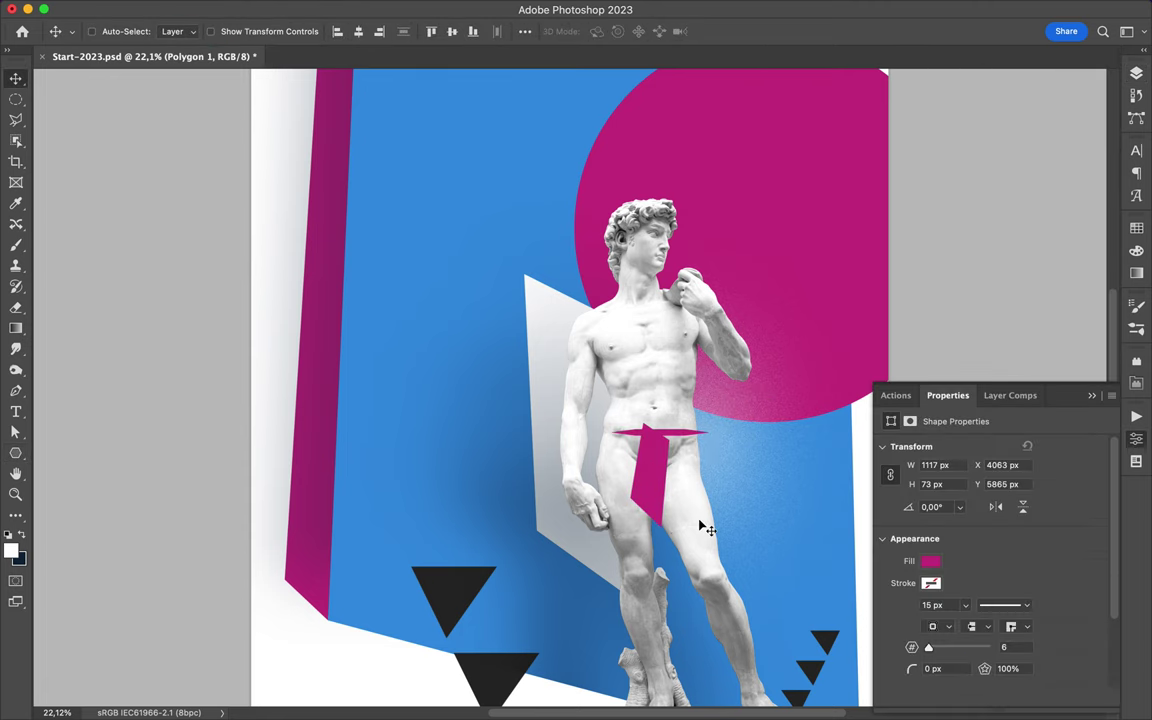
Try out a hexagon and a triangle shape over the statue, undoing the hexagon
{"action": "left_click", "coordinate": [17, 455]}
{"action": "left_click", "coordinate": [575, 31]}
{"action": "left_click_drag", "start_coordinate": [648, 243], "coordinate": [733, 357]}
{"action": "key", "text": "ctrl+z"}
{"action": "right_click", "coordinate": [15, 453]}
{"action": "left_click", "coordinate": [95, 481]}
{"action": "left_click_drag", "start_coordinate": [628, 380], "coordinate": [540, 480]}
{"action": "right_click", "coordinate": [15, 453]}
{"action": "left_click", "coordinate": [95, 495]}
{"action": "left_click", "coordinate": [548, 31]}
{"action": "scroll", "coordinate": [624, 468], "scroll_direction": "down", "scroll_amount": 2}
Draw a white Pen-tool shape by the statue's head, placed below the statue layers
{"action": "key", "text": "v"}
{"action": "key", "text": "p"}
{"action": "left_click_drag", "start_coordinate": [622, 272], "coordinate": [678, 222]}
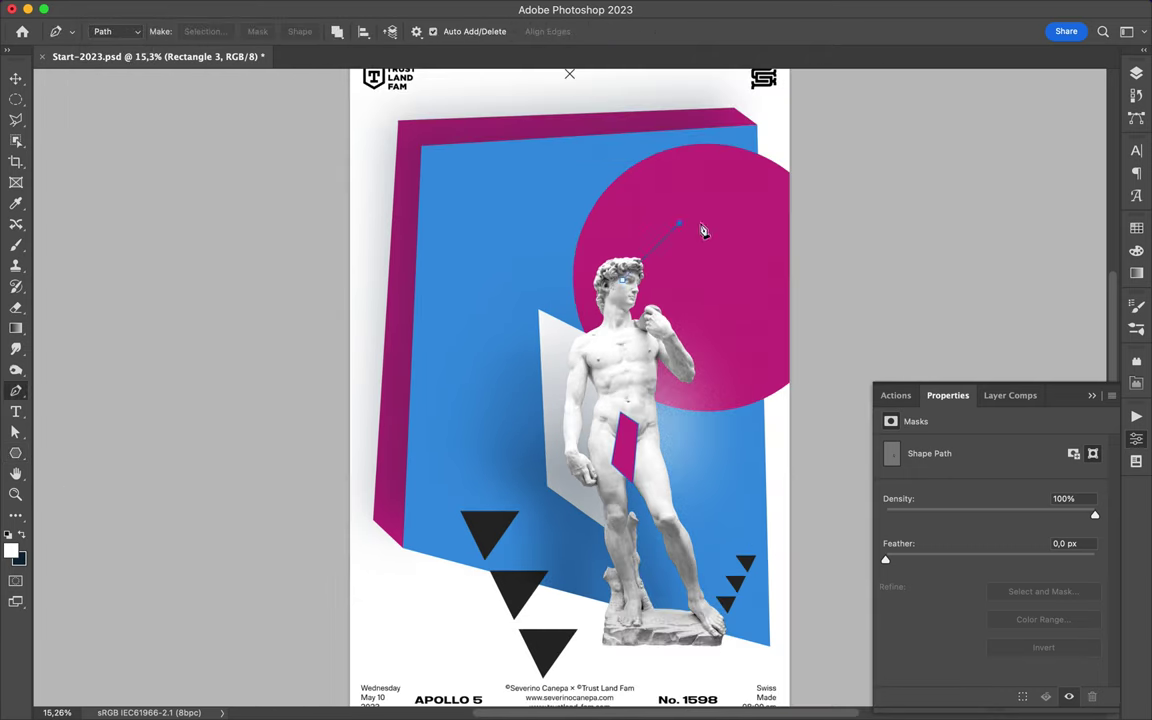
{"action": "left_click", "coordinate": [115, 31]}
{"action": "left_click", "coordinate": [612, 340]}
{"action": "key", "text": "a"}
{"action": "left_click", "coordinate": [238, 31]}
{"action": "left_click", "coordinate": [1136, 73]}
{"action": "mouse_move", "coordinate": [1025, 372]}
{"action": "left_mouse_down"}
{"action": "mouse_move", "coordinate": [1030, 357]}
{"action": "mouse_move", "coordinate": [1036, 390]}
{"action": "left_mouse_up"}
{"action": "left_click_drag", "start_coordinate": [710, 214], "coordinate": [734, 193]}
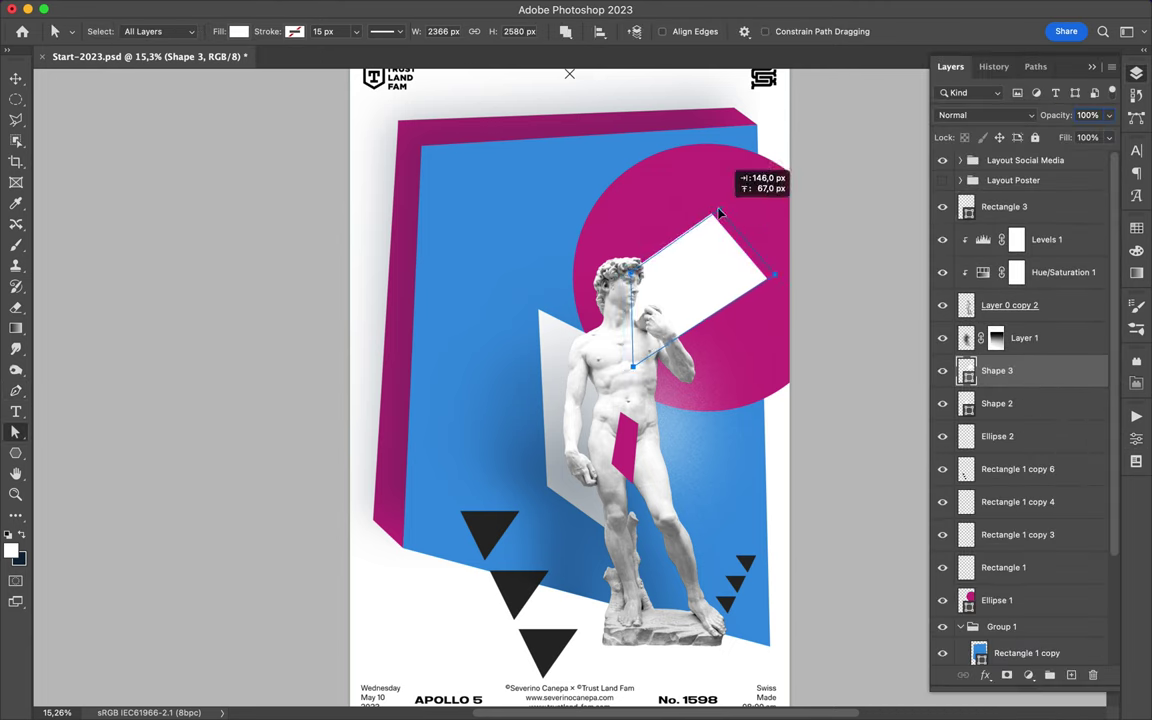
Rasterize the white shape and cut gaps to leave three slanted stripes
{"action": "right_click", "coordinate": [1000, 370]}
{"action": "left_click", "coordinate": [840, 600]}
{"action": "key", "text": "l"}
{"action": "left_click", "coordinate": [737, 204]}
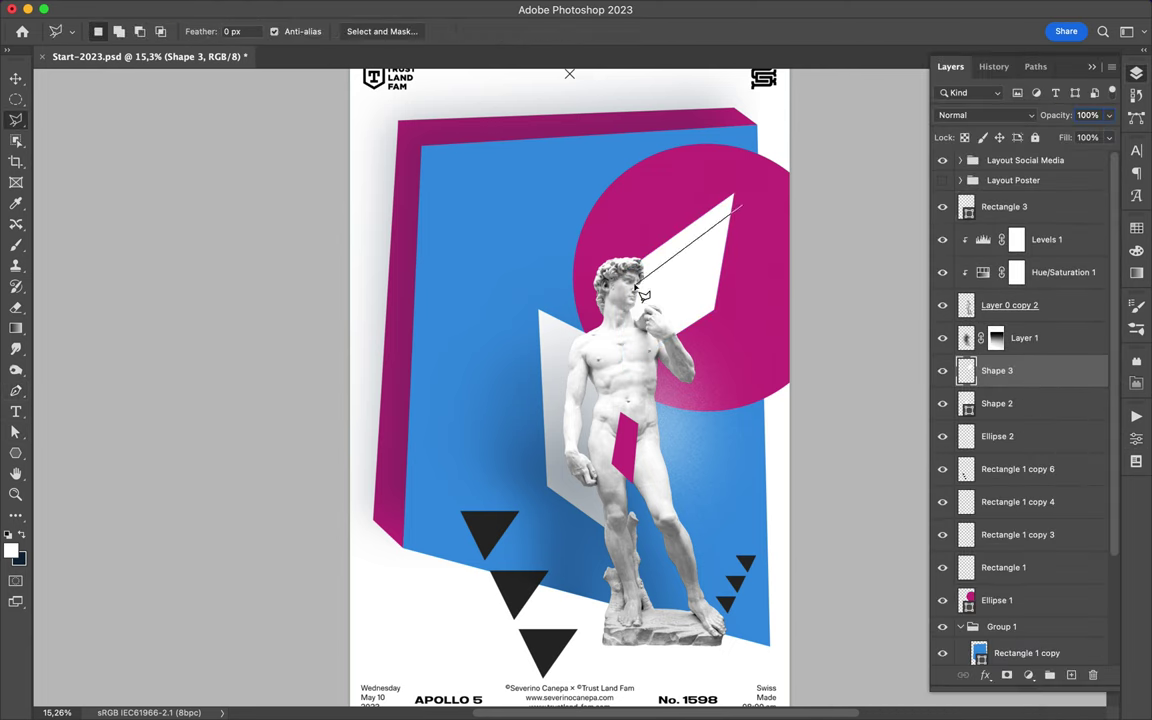
{"action": "left_click", "coordinate": [762, 204]}
{"action": "key", "text": "Delete"}
{"action": "key", "text": "ctrl+d"}
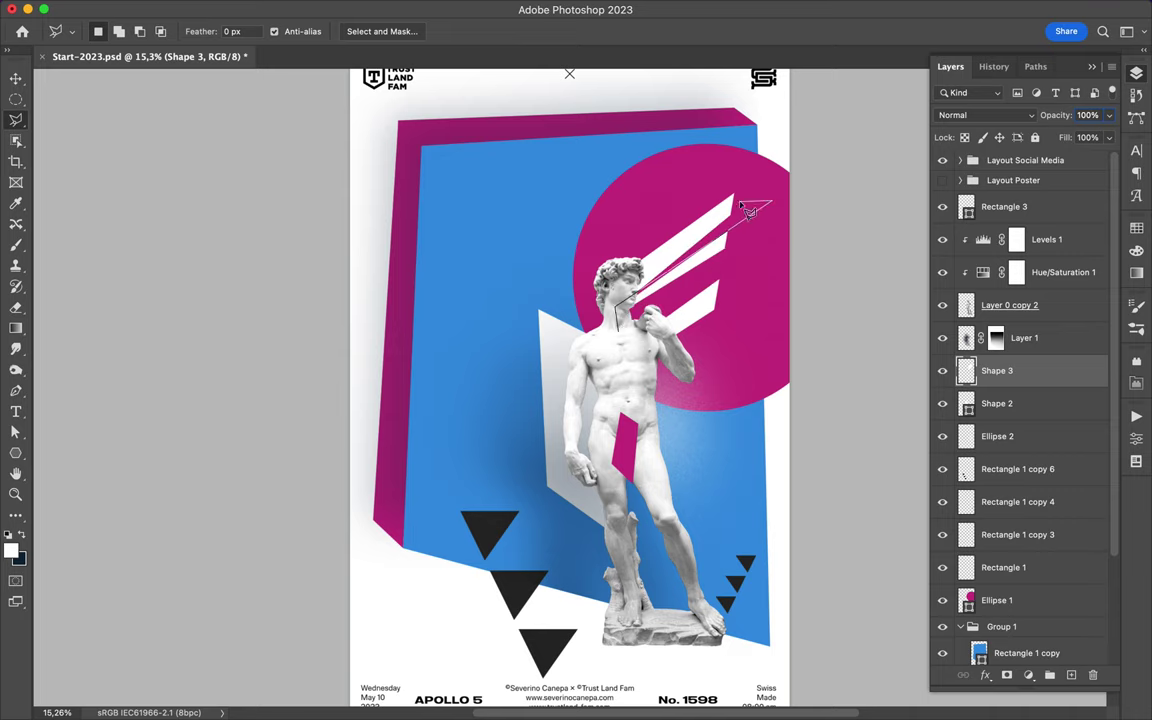
Select a streak of the glow and copy it onto its own layer
{"action": "left_click", "coordinate": [749, 211]}
{"action": "key", "text": "Delete"}
{"action": "key", "text": "ctrl+d"}
{"action": "key", "text": "v"}
{"action": "key", "text": "ctrl+j"}
{"action": "key", "text": "l"}
{"action": "left_click", "coordinate": [430, 230]}
{"action": "key", "text": "ctrl+j"}
Recopy the pale glow streak to Layer 2 and move it right, left of the grey panel
{"action": "key", "text": "v"}
{"action": "mouse_move", "coordinate": [478, 296]}
{"action": "left_mouse_down"}
{"action": "mouse_move", "coordinate": [470, 493]}
{"action": "mouse_move", "coordinate": [483, 401]}
{"action": "left_mouse_up"}
{"action": "key", "text": "ctrl+z"}
{"action": "key", "text": "ctrl+j"}
{"action": "key", "text": "l"}
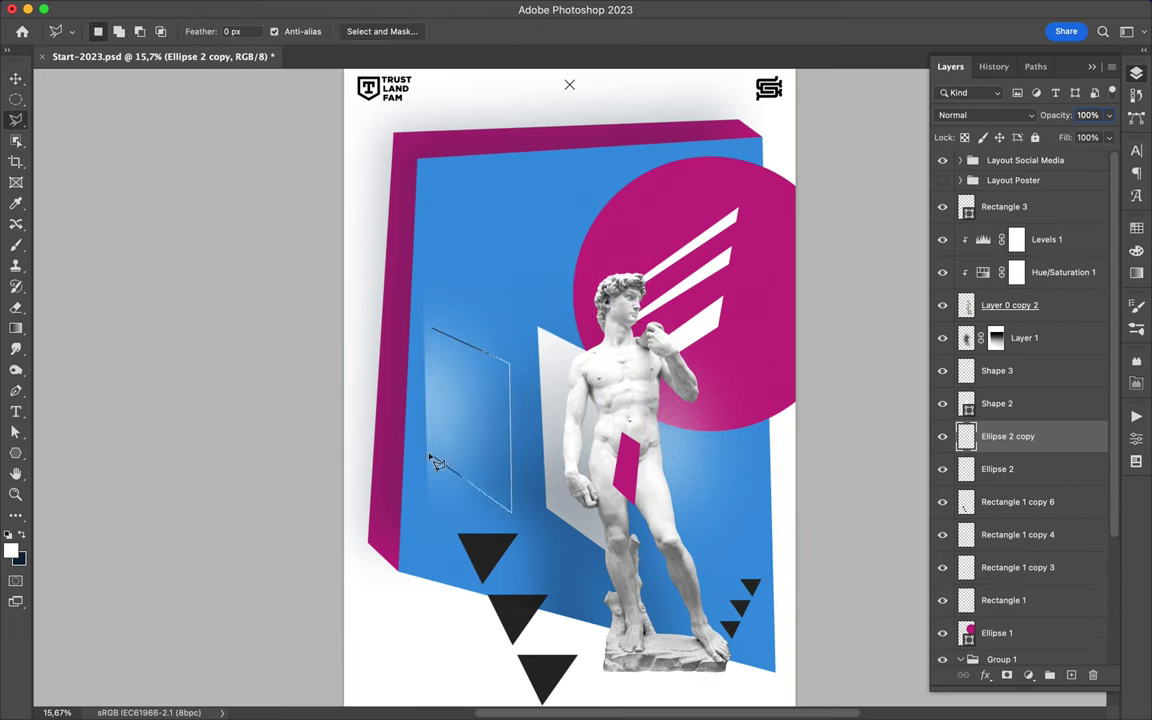
{"action": "key", "text": "ctrl+j"}
{"action": "key", "text": "v"}
{"action": "left_click_drag", "start_coordinate": [458, 398], "coordinate": [532, 419]}
{"action": "left_click", "coordinate": [514, 347]}
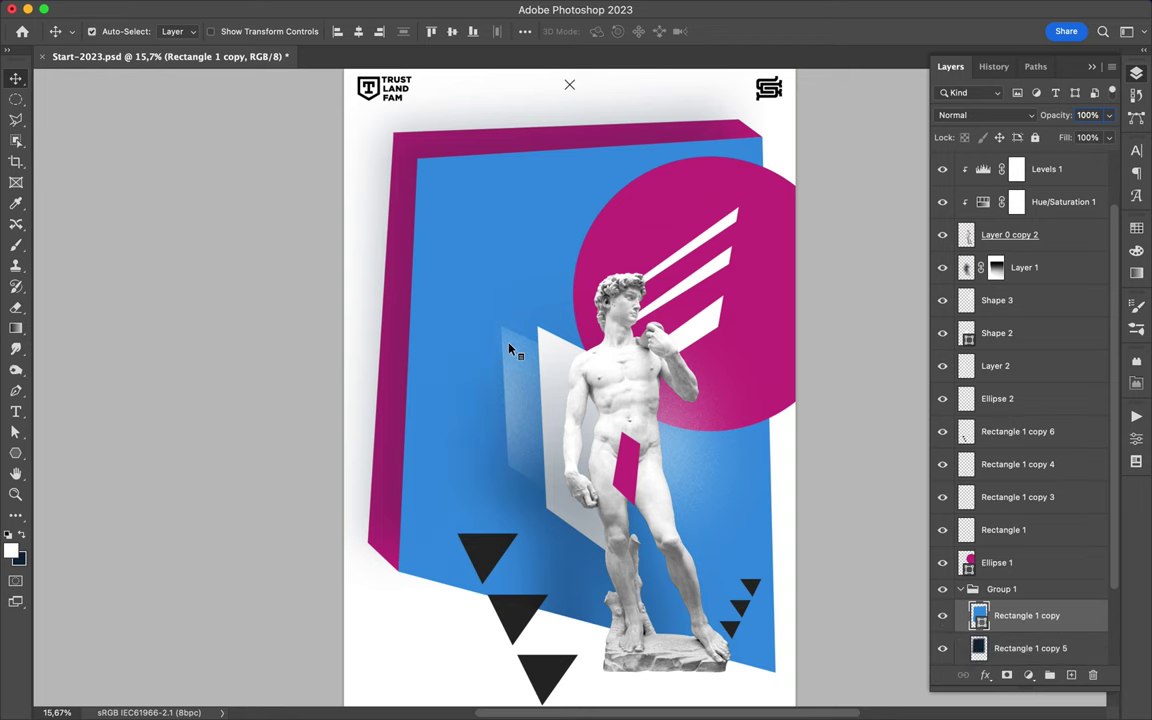
Nudge the pale streak slightly up and left
{"action": "left_click", "coordinate": [535, 411], "text": "ctrl"}
{"action": "scroll", "coordinate": [540, 400], "scroll_direction": "down", "scroll_amount": 3}
{"action": "scroll", "coordinate": [525, 375], "scroll_direction": "down", "scroll_amount": 2}
{"action": "left_click_drag", "start_coordinate": [565, 425], "coordinate": [560, 411]}
{"action": "scroll", "coordinate": [714, 462], "scroll_direction": "up", "scroll_amount": 2}
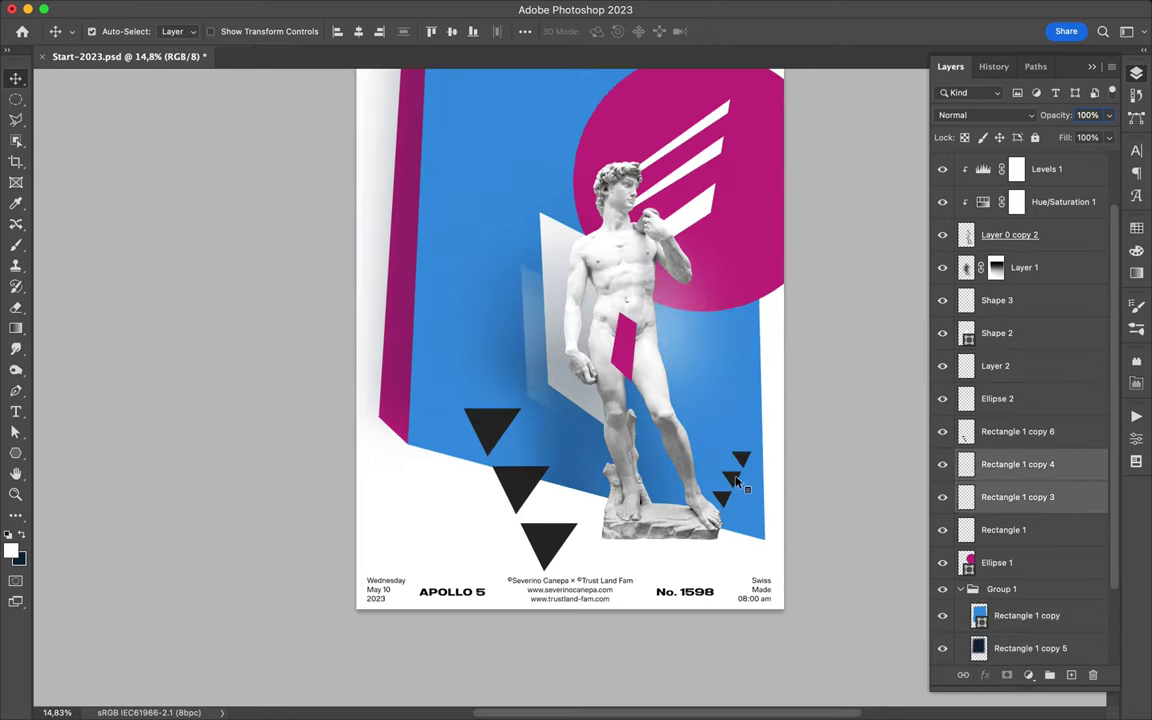
Merge the three large triangles into one layer and tighten them toward the bottom centre
{"action": "key", "text": "ctrl+e"}
{"action": "key", "text": "ctrl+t"}
{"action": "key", "text": "Return"}
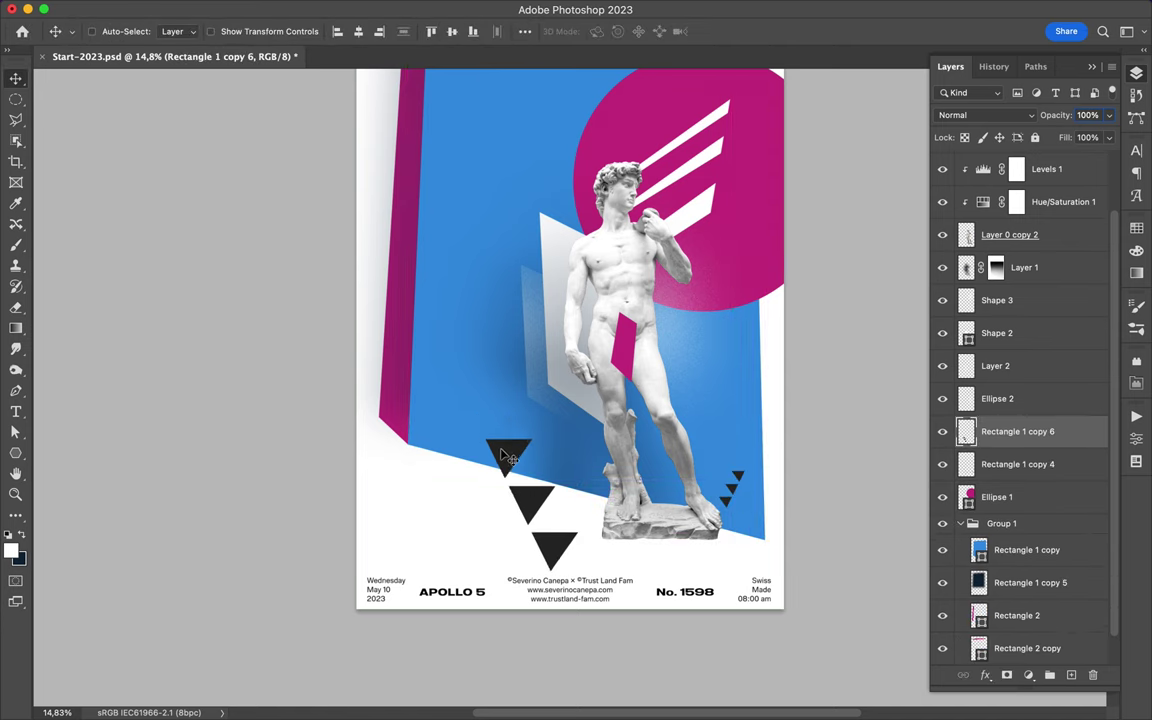
{"action": "scroll", "coordinate": [511, 460], "scroll_direction": "down", "scroll_amount": 2}
Draw a black triangle filling the top-right corner, with Shape 4 just above Background
{"action": "key", "text": "p"}
{"action": "left_click", "coordinate": [463, 146]}
{"action": "left_click", "coordinate": [730, 146]}
{"action": "left_click", "coordinate": [730, 497]}
{"action": "left_click", "coordinate": [463, 146]}
{"action": "left_click_drag", "start_coordinate": [997, 431], "coordinate": [1003, 640]}
{"action": "key", "text": "v"}
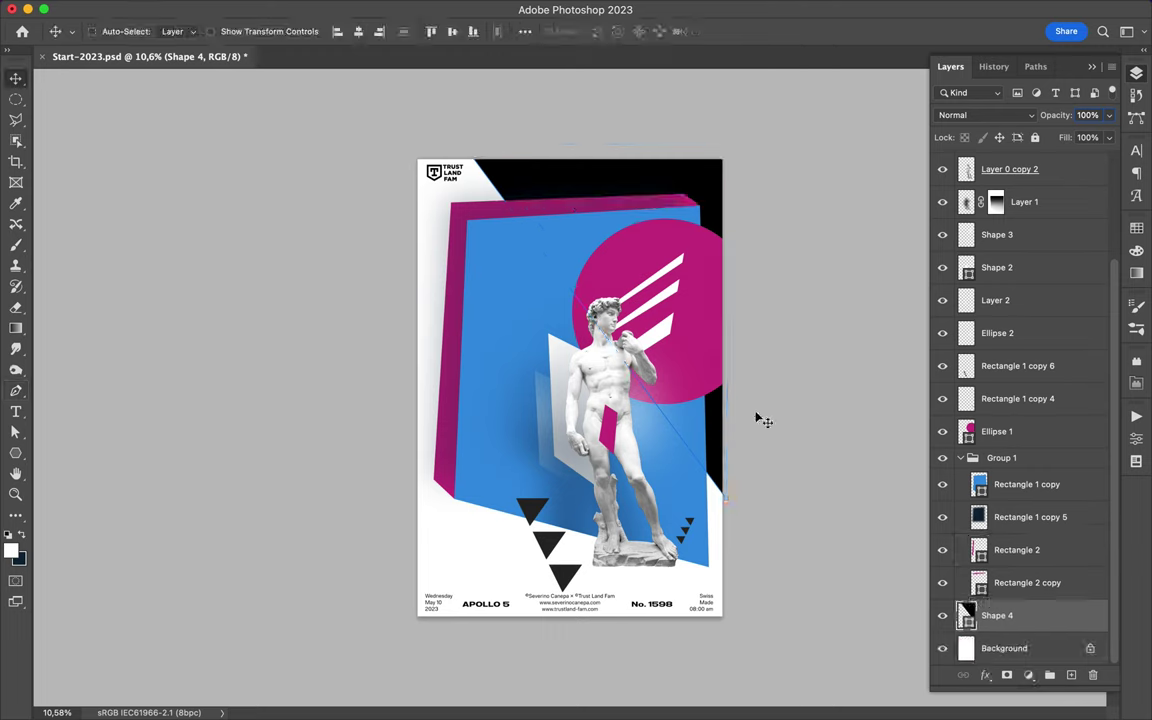